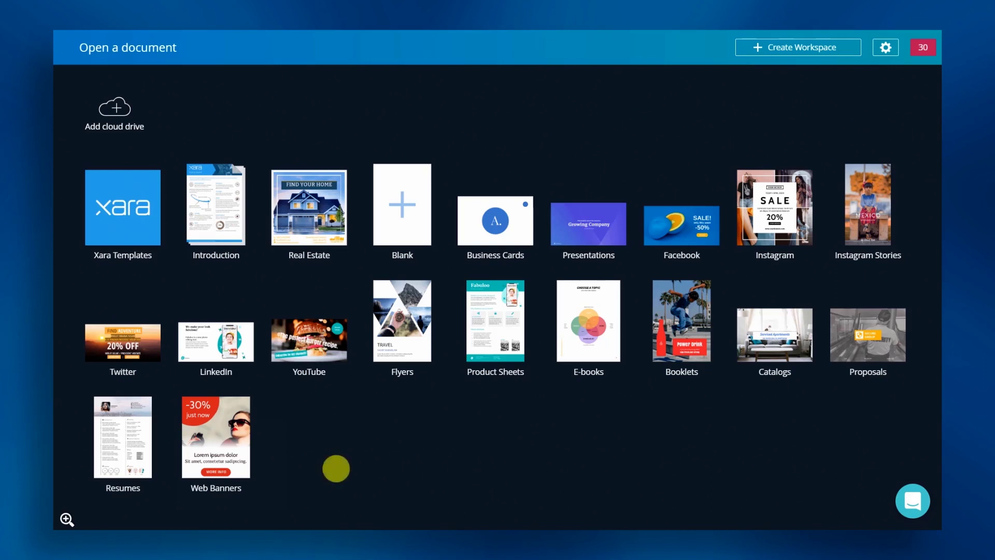
Step: Open the Pitch template's title slide from the Presentations templates
click(582, 226)
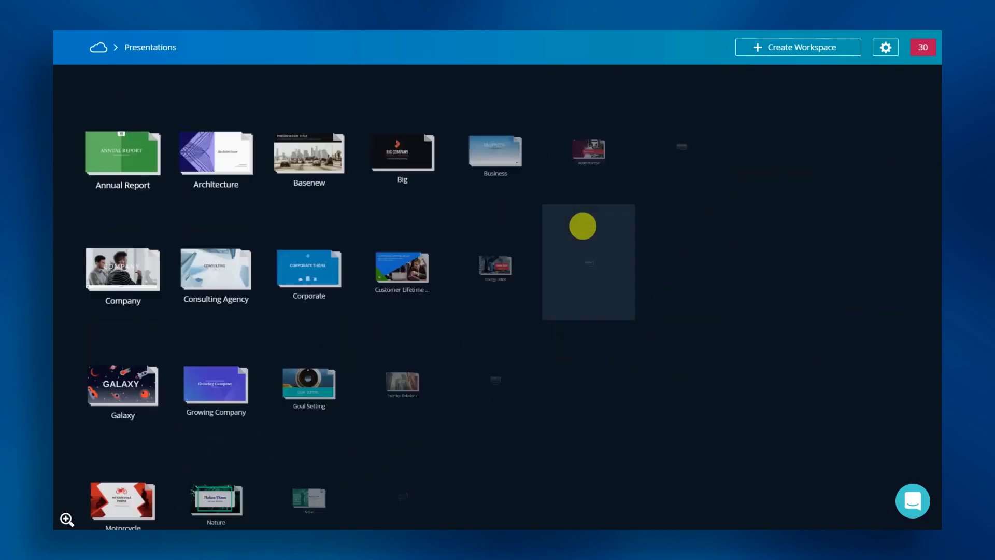
scroll(582, 226, down, 5)
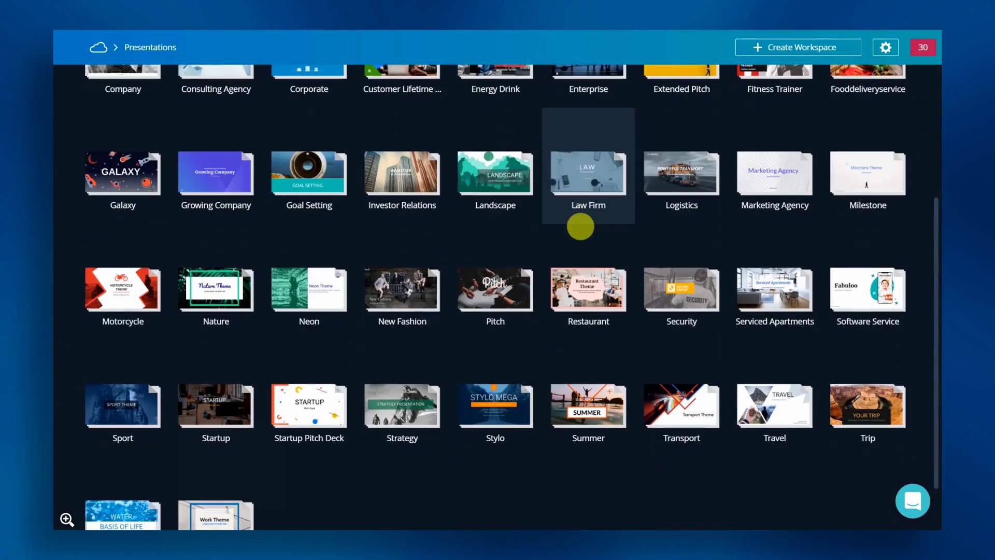
click(502, 277)
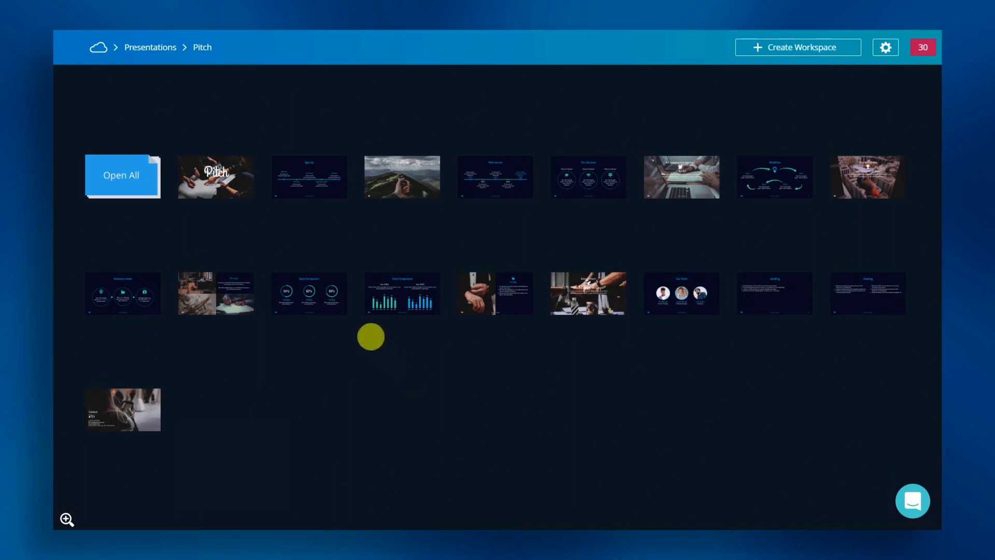
click(210, 171)
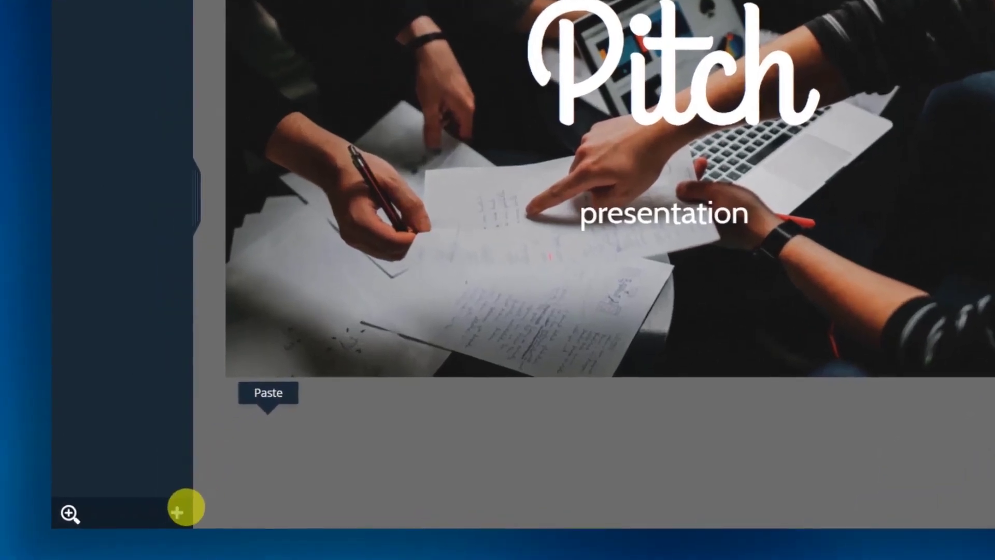
Step: Add Agenda, Workflow, Data Comparison, Team and Contact slides after the cover
click(144, 518)
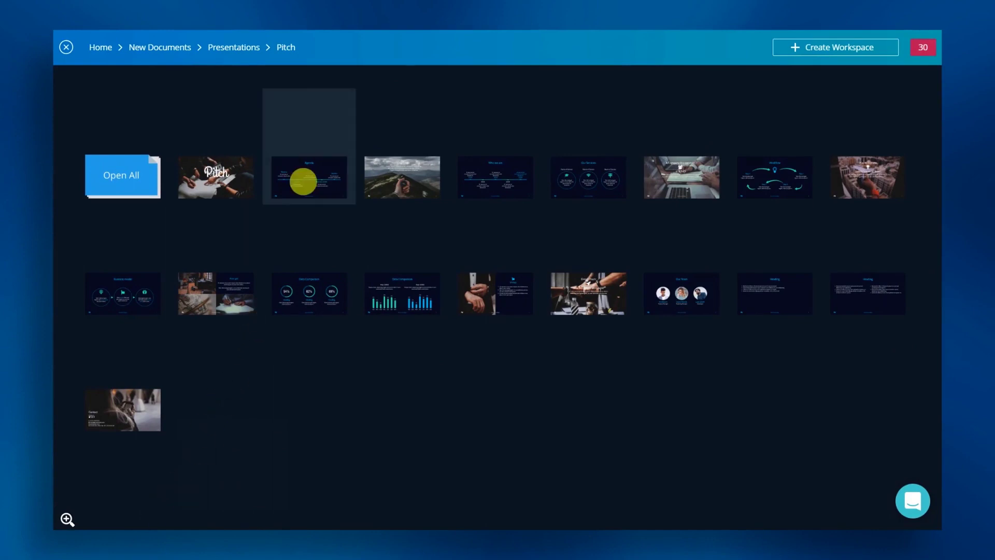
click(302, 182)
click(144, 518)
click(682, 199)
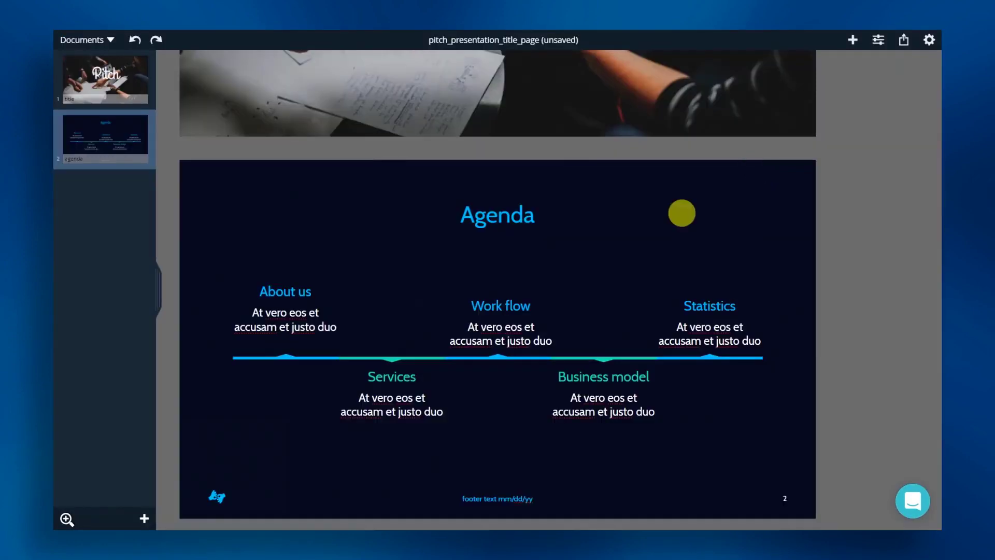
click(144, 518)
click(395, 293)
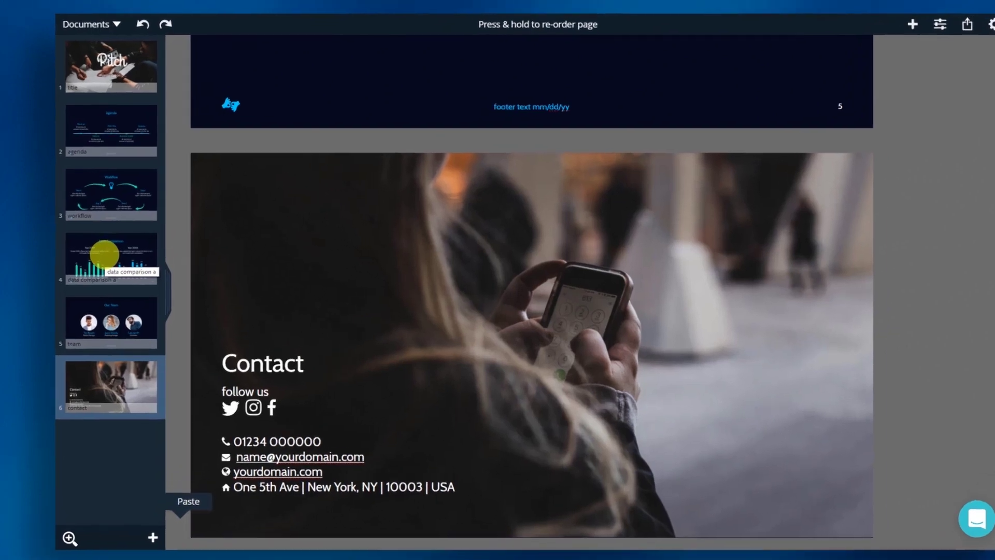
Step: Duplicate the Data Comparison slide as page 5 and start saving the presentation
click(99, 254)
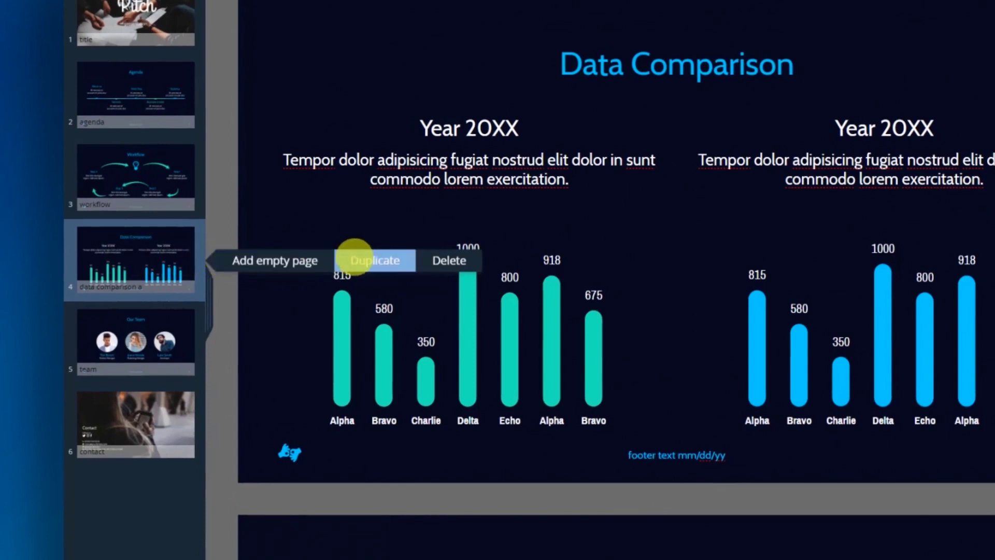
click(363, 259)
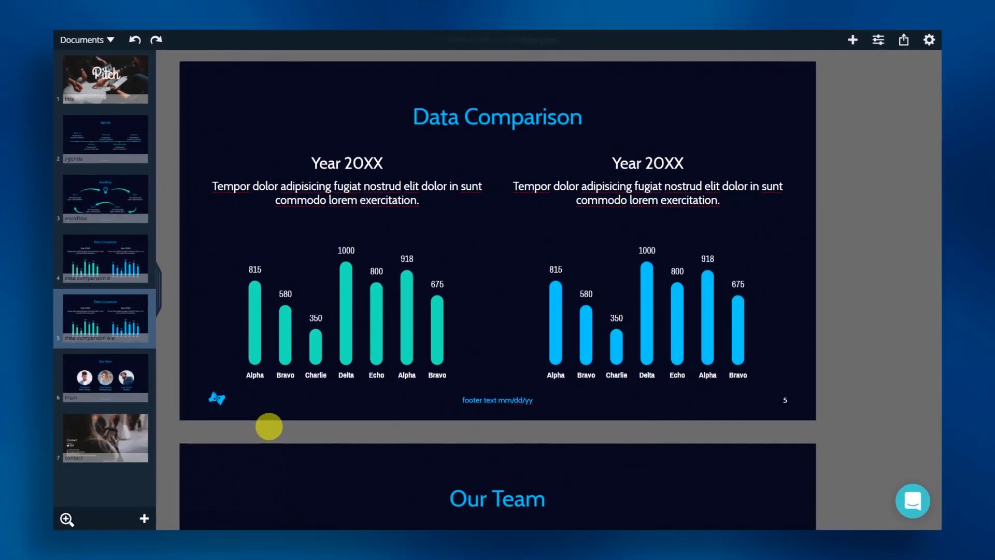
click(85, 40)
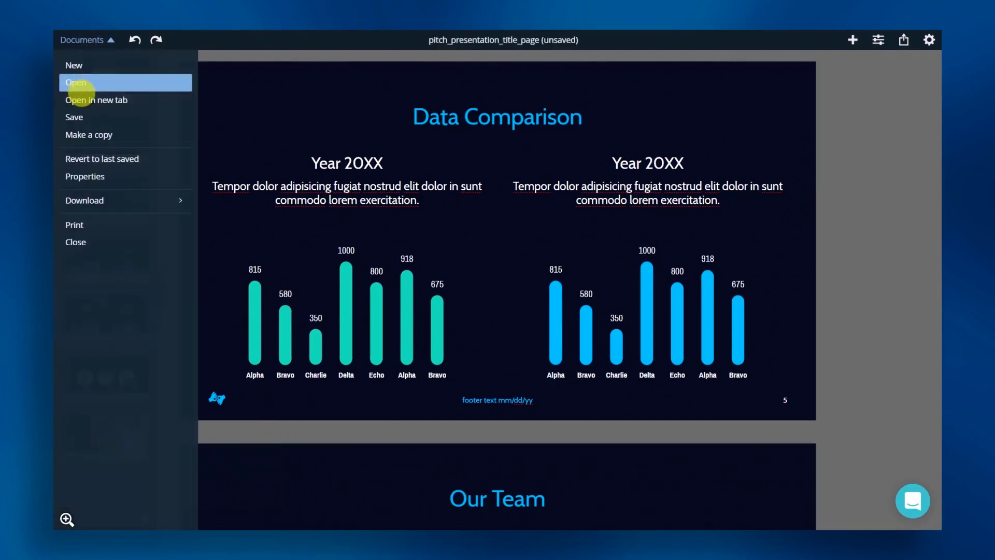
click(75, 117)
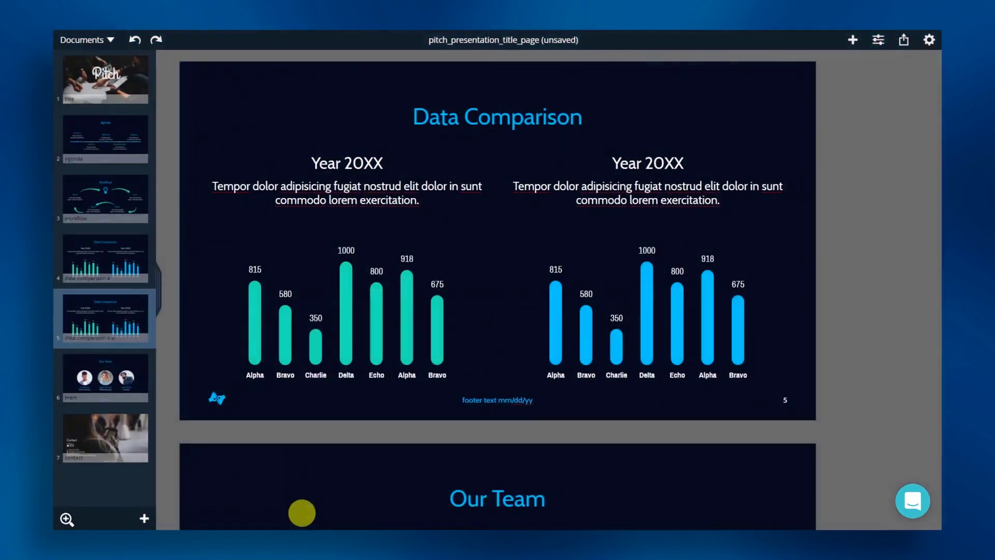
Step: Change the cover title from Pitch to 'My Company'
scroll(304, 508, up, 15)
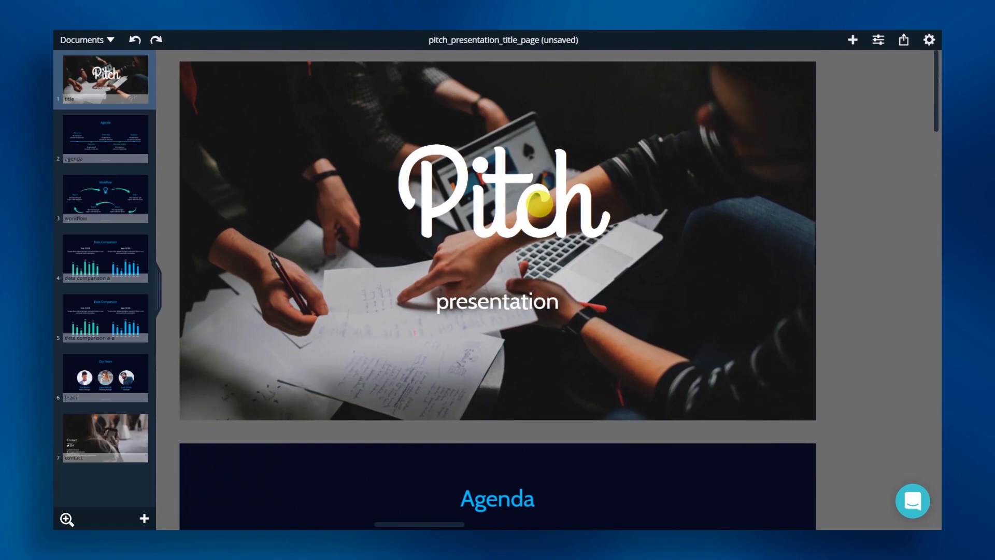
double_click(539, 204)
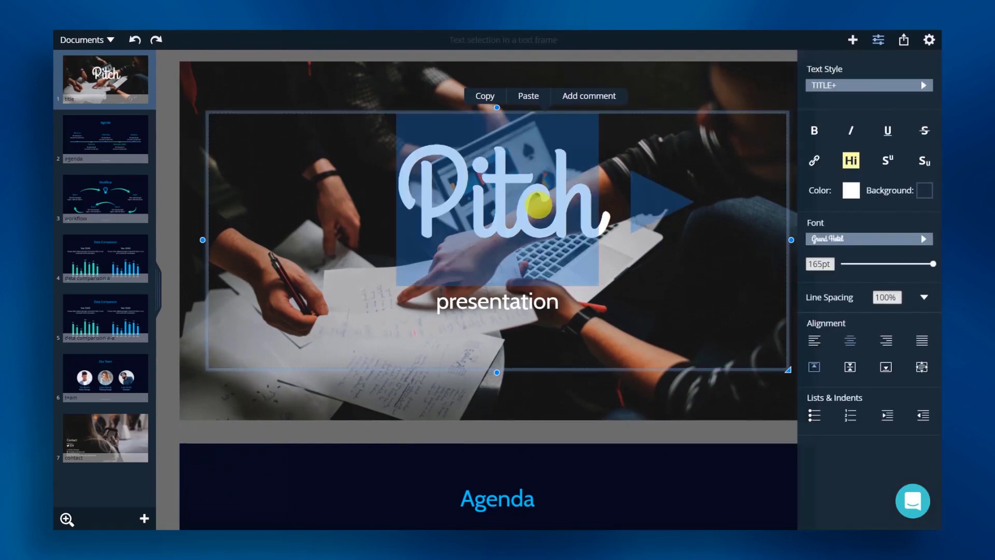
text(My Company)
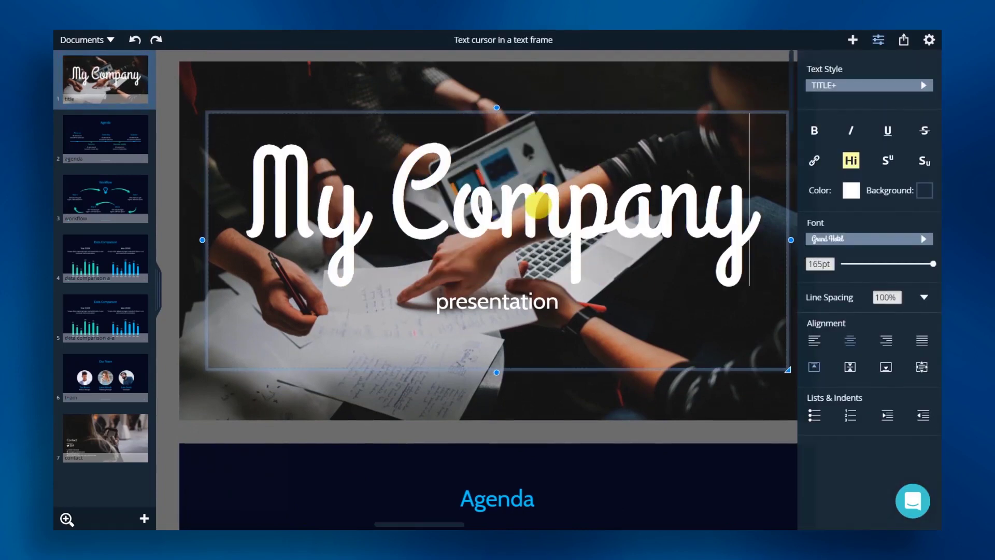
click(591, 435)
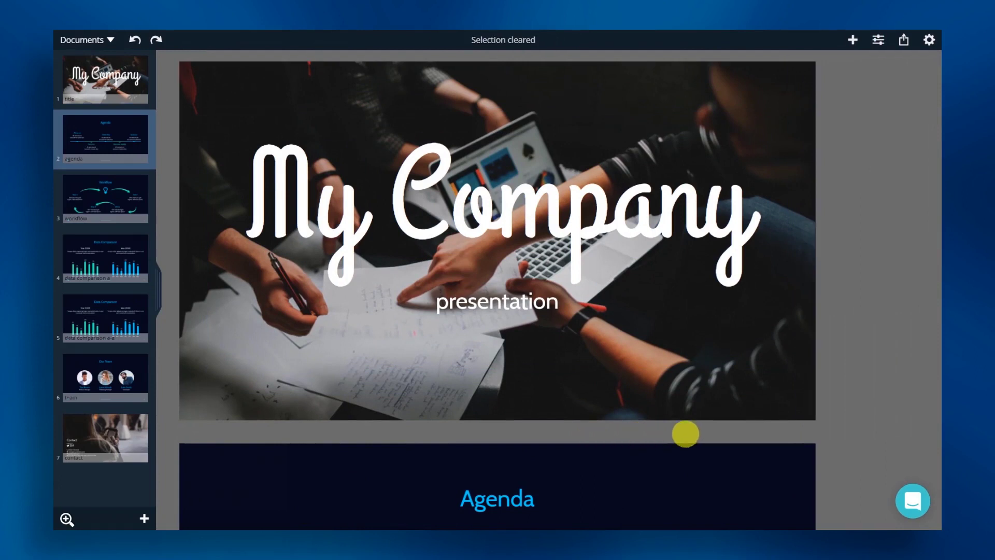
Step: Replace the cover photo with a free stock mountain photo found by searching 'peak'
click(758, 396)
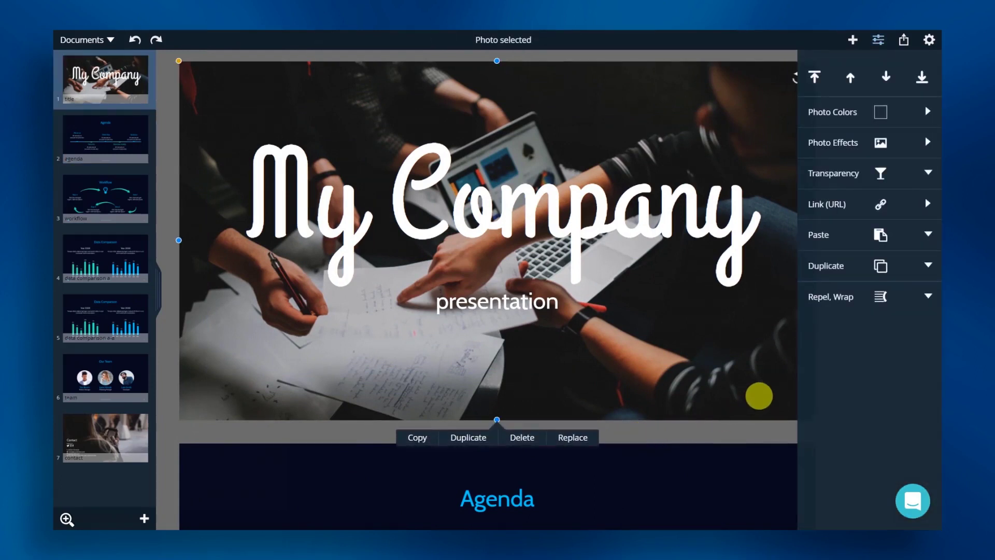
click(587, 438)
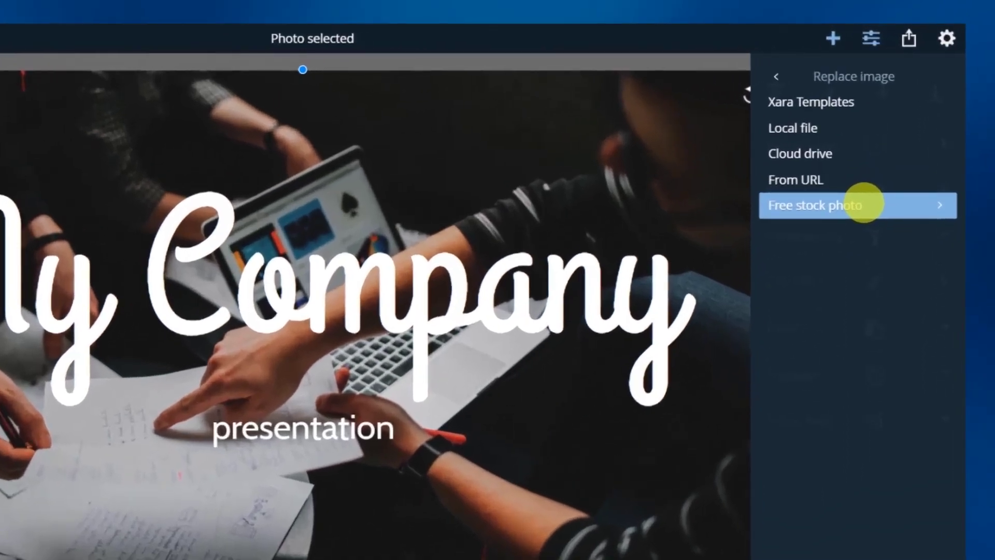
click(862, 204)
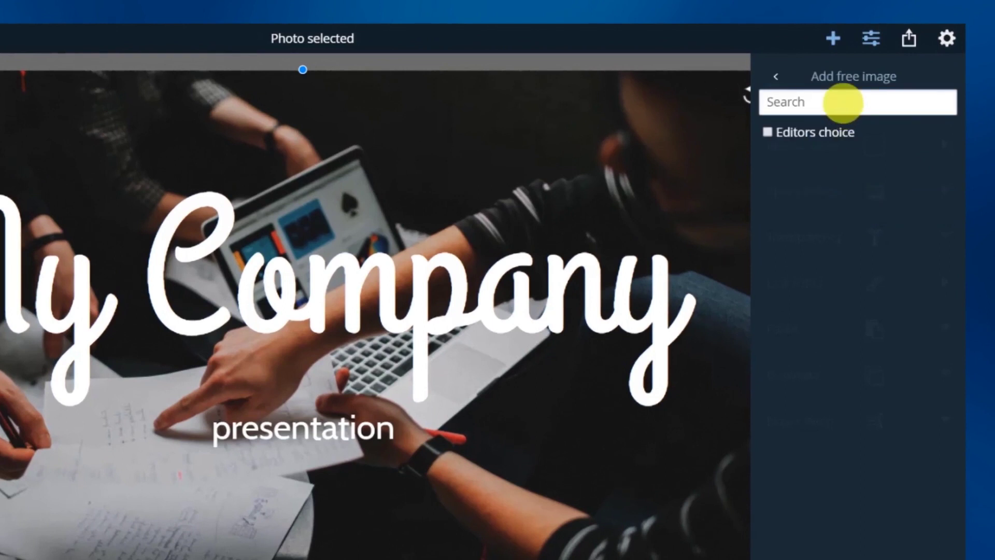
text(peak)
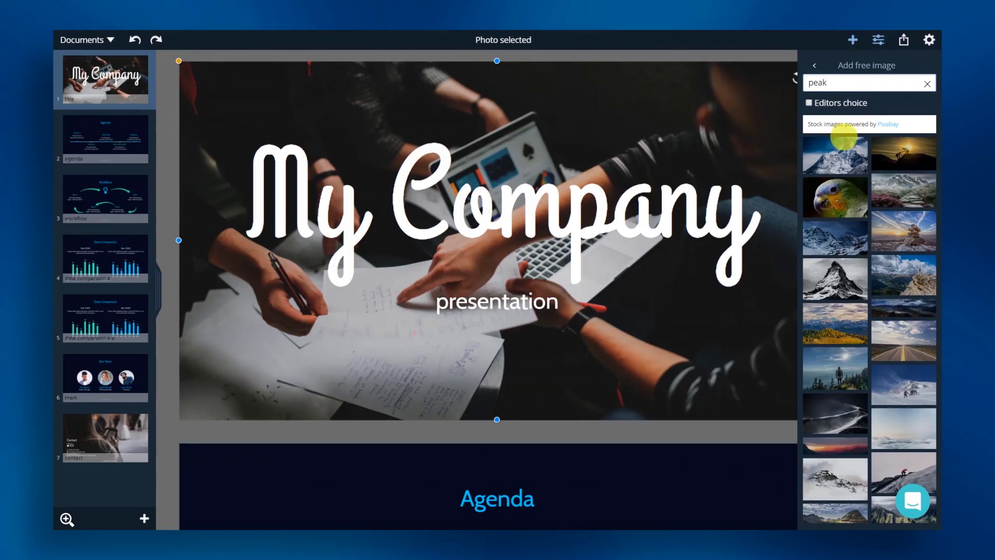
click(834, 154)
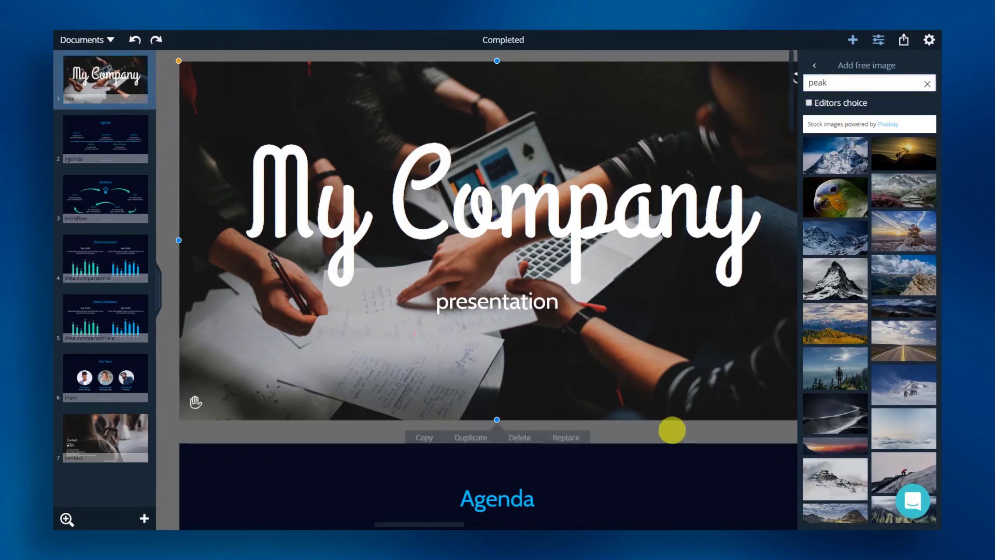
Step: Retitle slide 2 from Agenda to 'Company Background'
click(672, 429)
scroll(672, 429, down, 6)
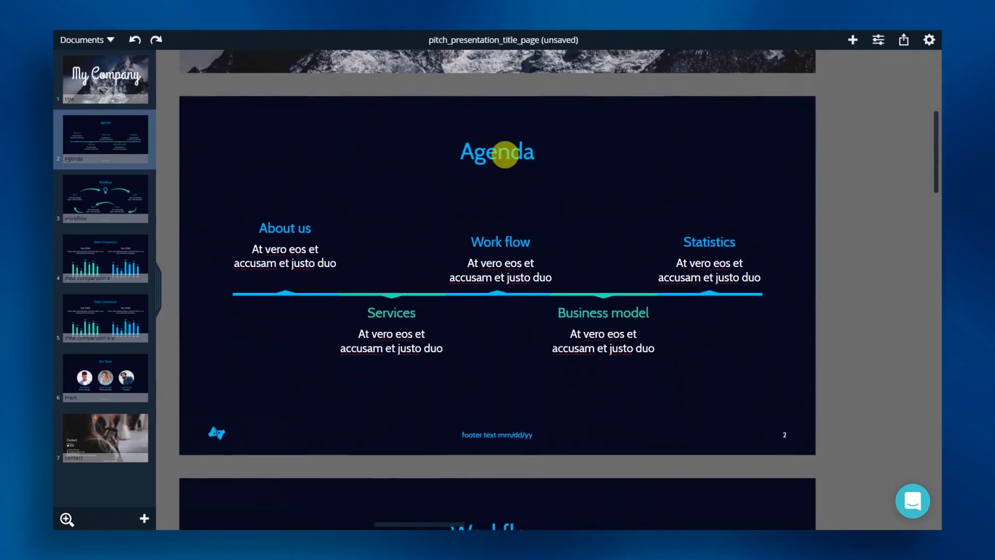
double_click(505, 152)
text(Company Background)
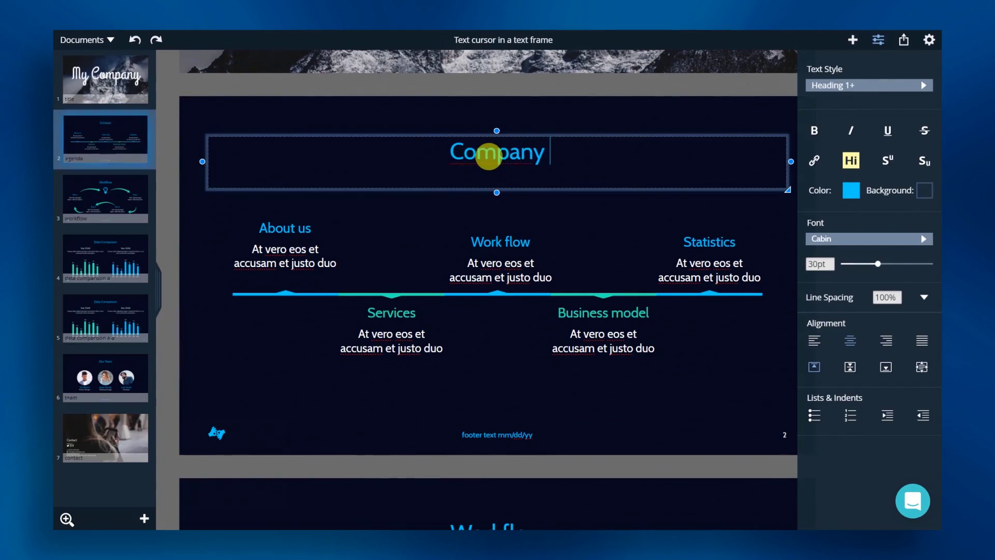
click(453, 463)
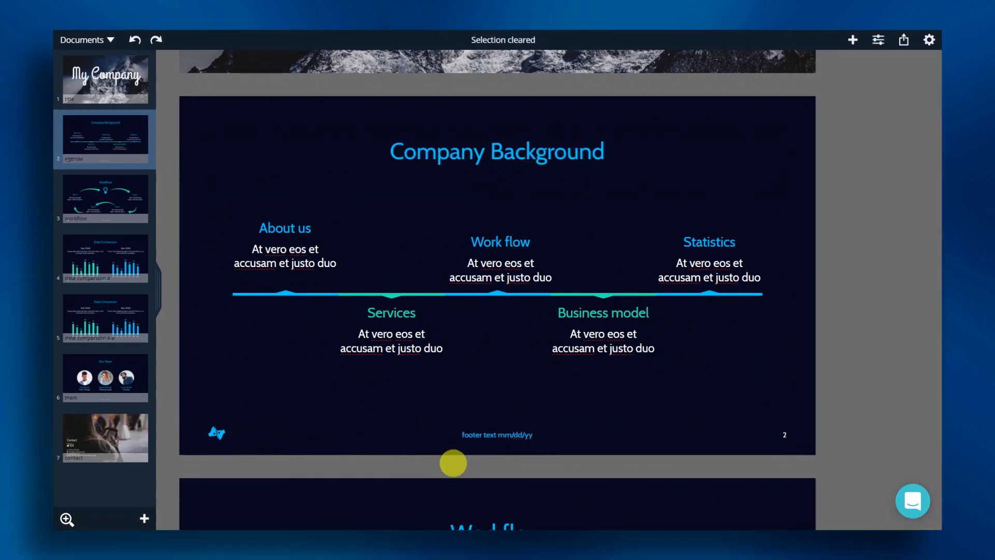
scroll(452, 463, down, 7)
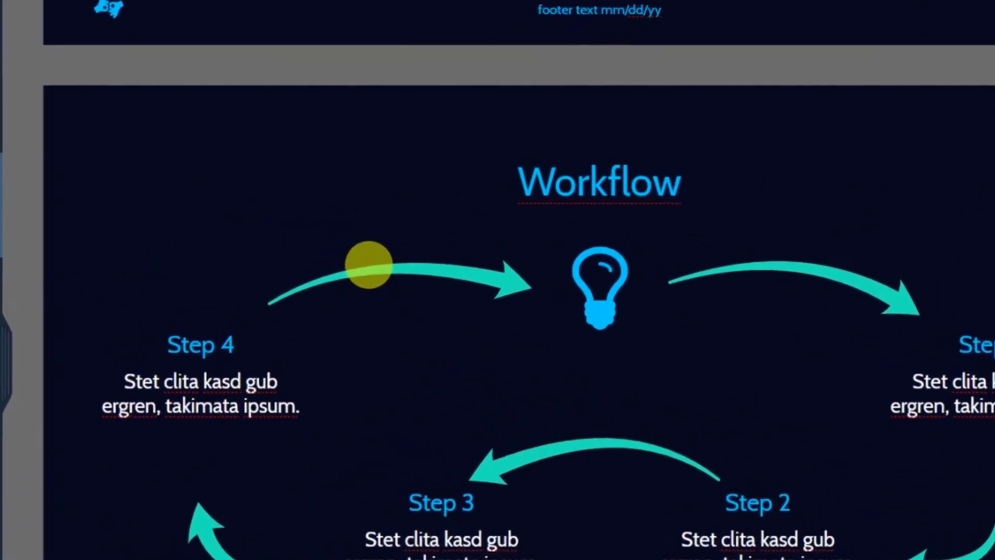
Step: Make the arrow above Step 4 arch higher on the Workflow slide
click(365, 236)
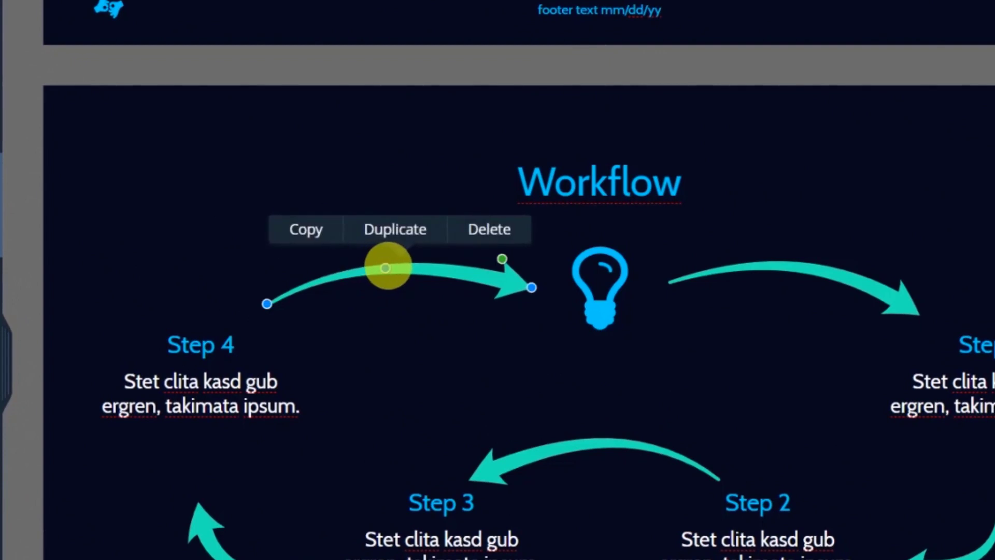
mouse_move(386, 267)
mouse_down()
mouse_move(390, 200)
mouse_move(389, 259)
mouse_up()
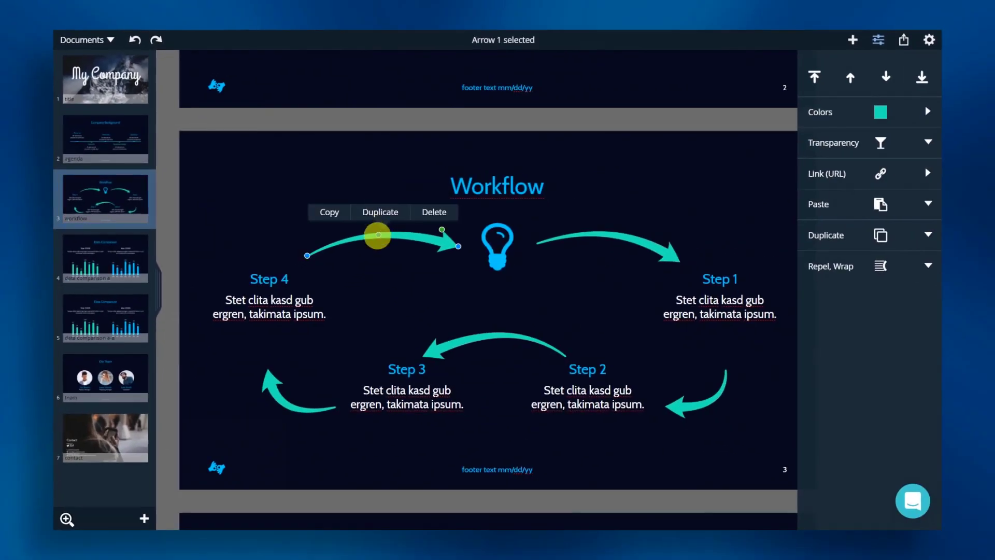
click(409, 284)
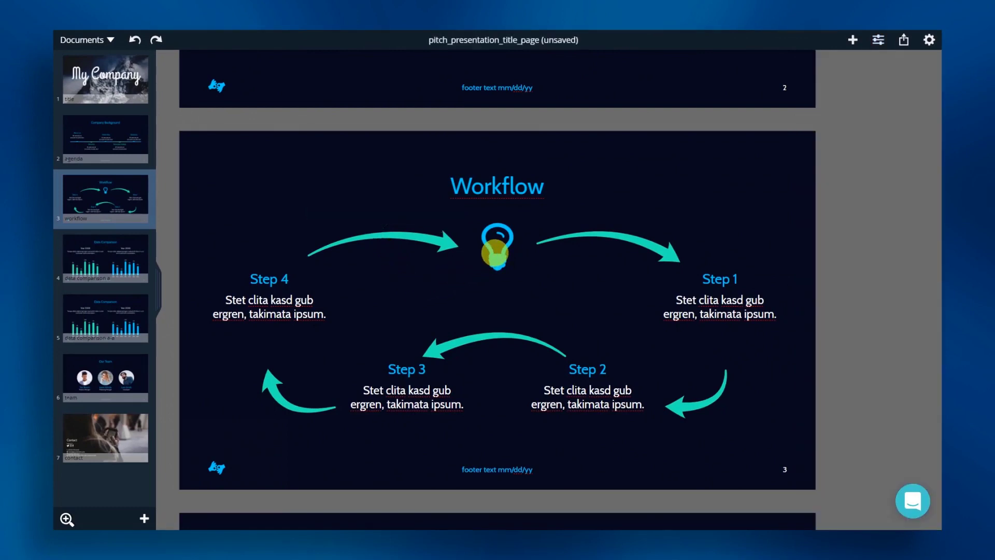
Step: Swap the central lightbulb symbol for the Font Awesome gear symbol
click(496, 253)
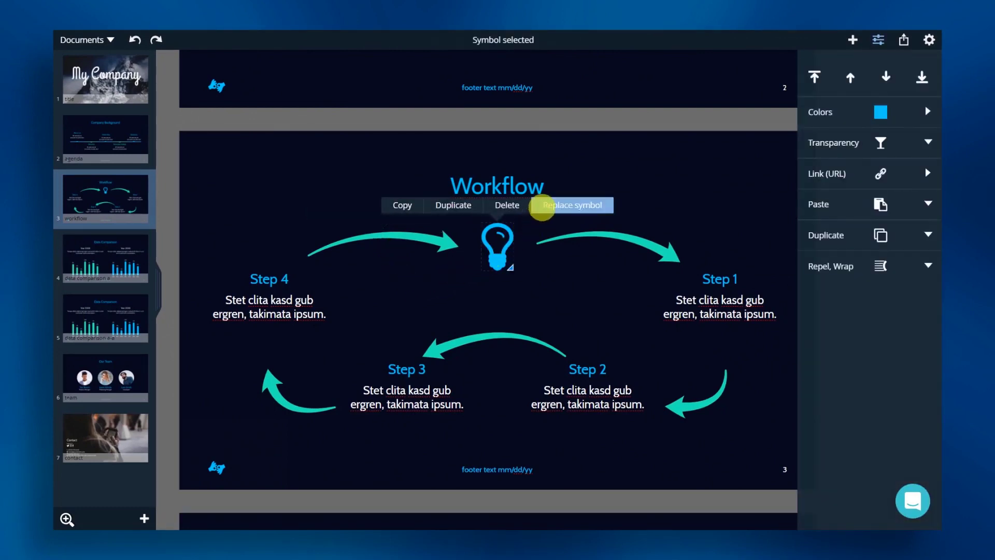
click(544, 205)
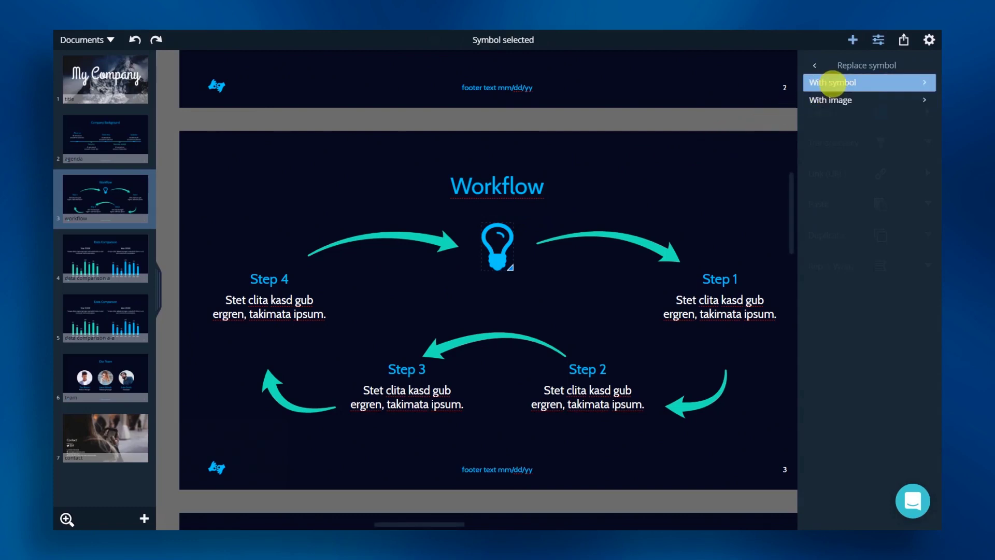
click(832, 84)
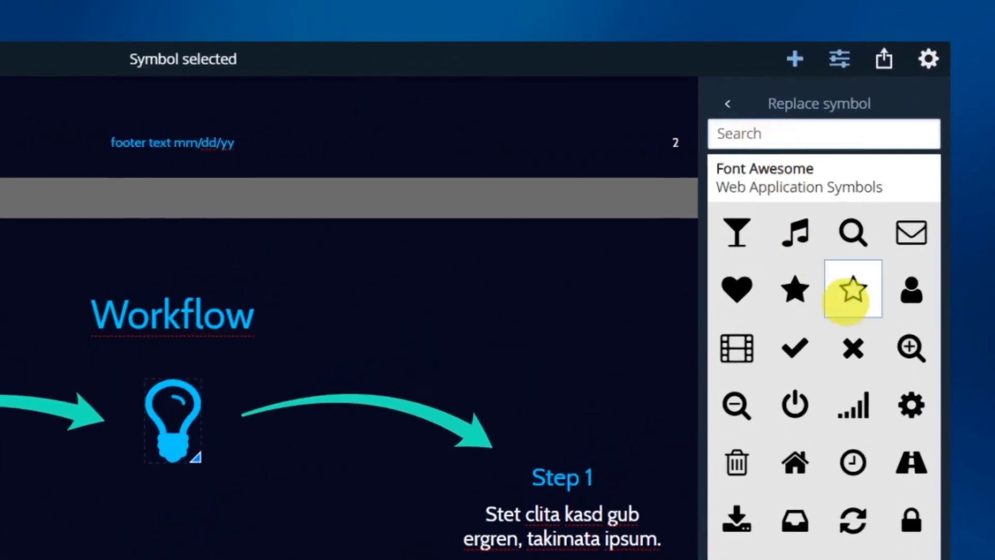
click(911, 399)
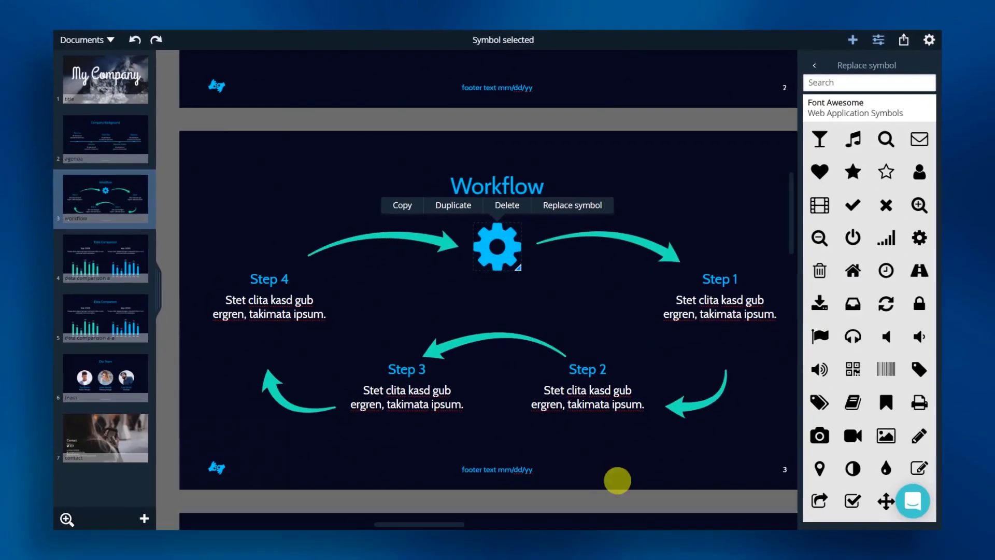
Step: Retitle slide 4 from Data Comparison to 'Expansion Plan'
click(617, 480)
scroll(588, 495, down, 3)
scroll(588, 495, down, 3)
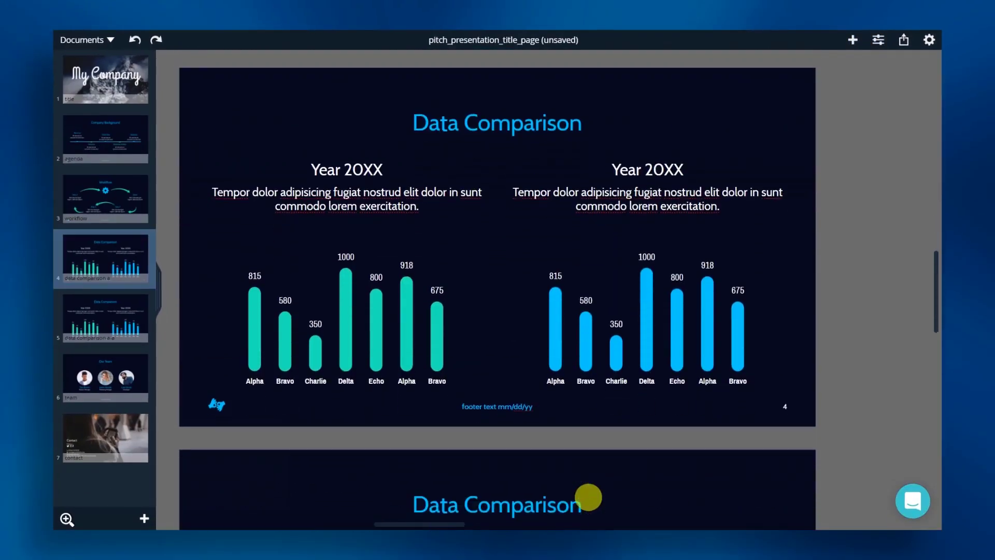
scroll(588, 495, up, 2)
triple_click(468, 225)
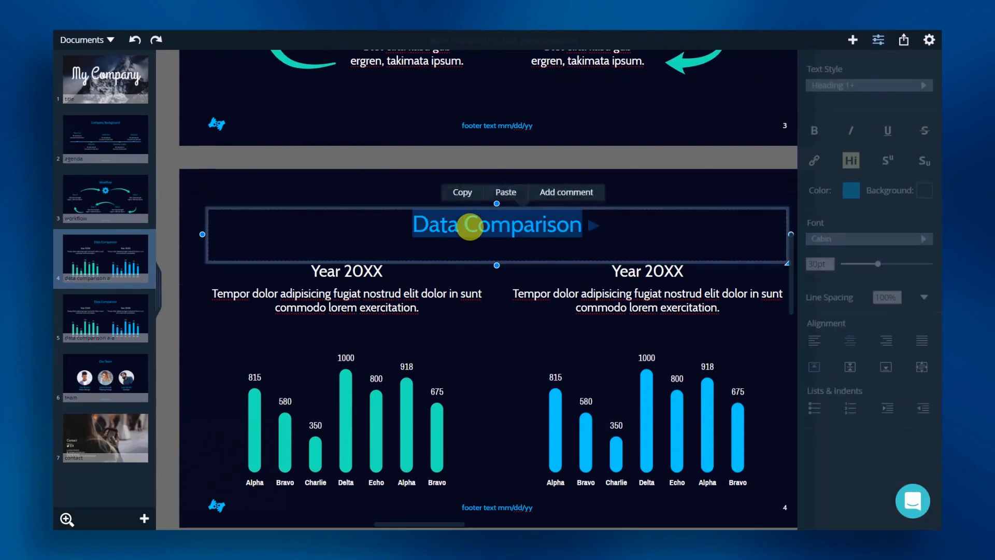
text(Expansion Plan)
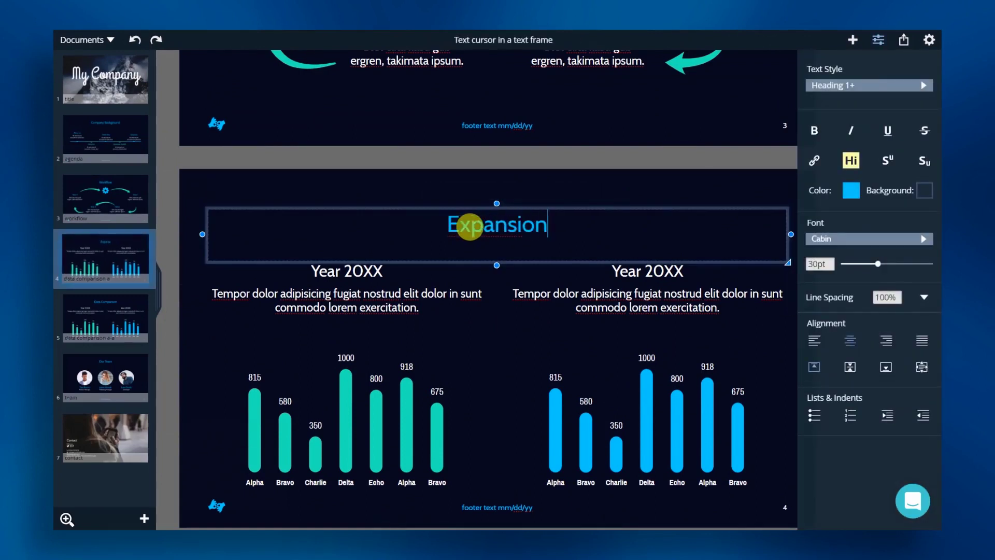
click(172, 385)
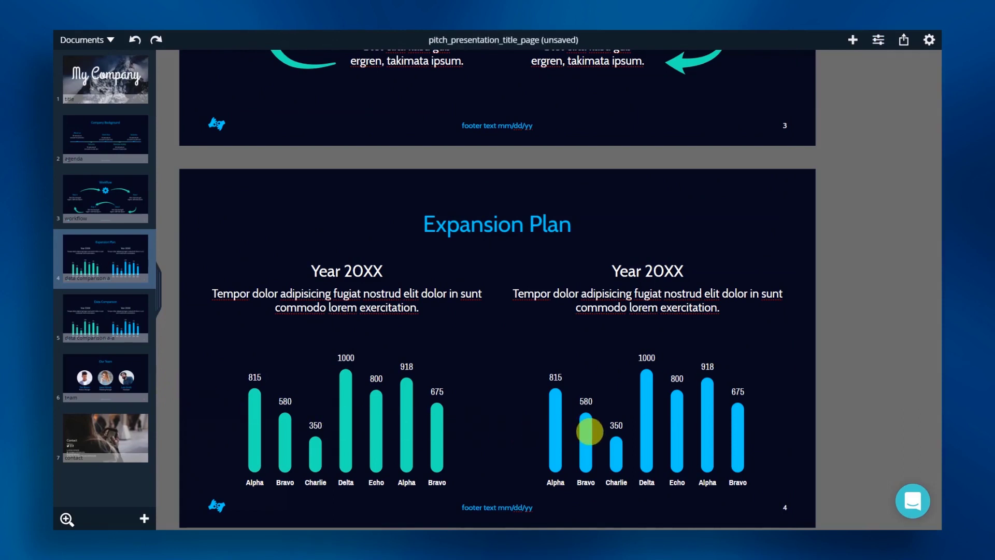
Step: Delete both Year 20XX column charts and their text from the slide
click(590, 431)
click(589, 431)
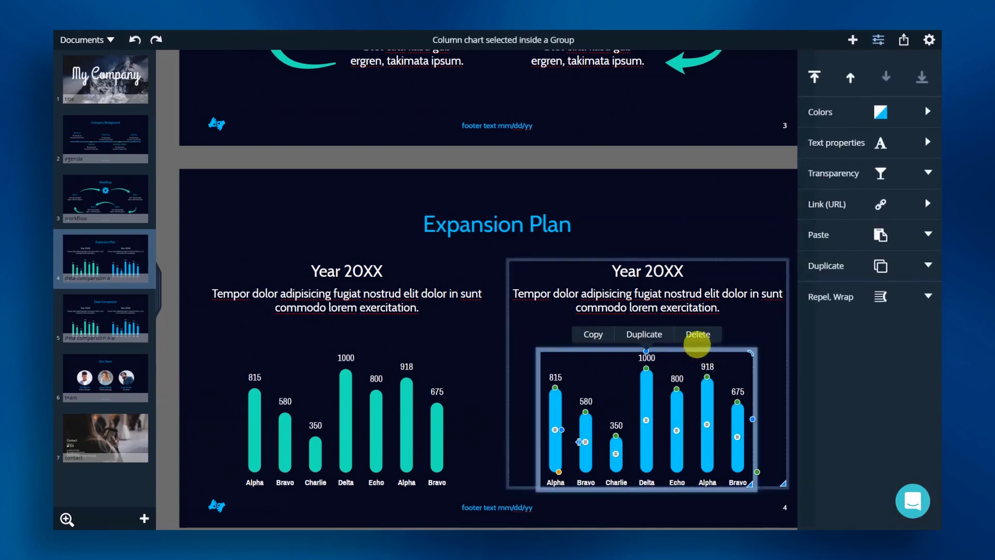
click(698, 334)
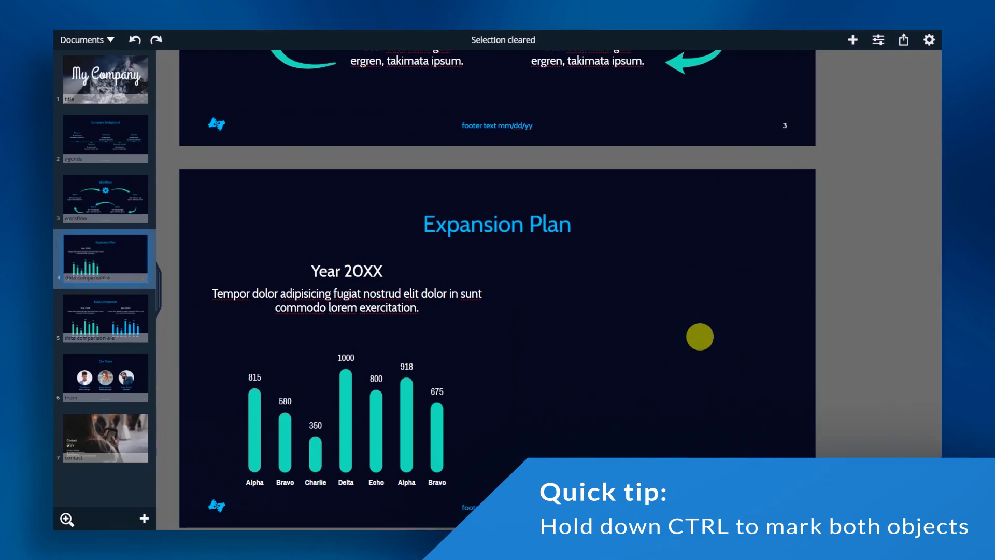
click(436, 396)
click(399, 334)
scroll(167, 429, down, 3)
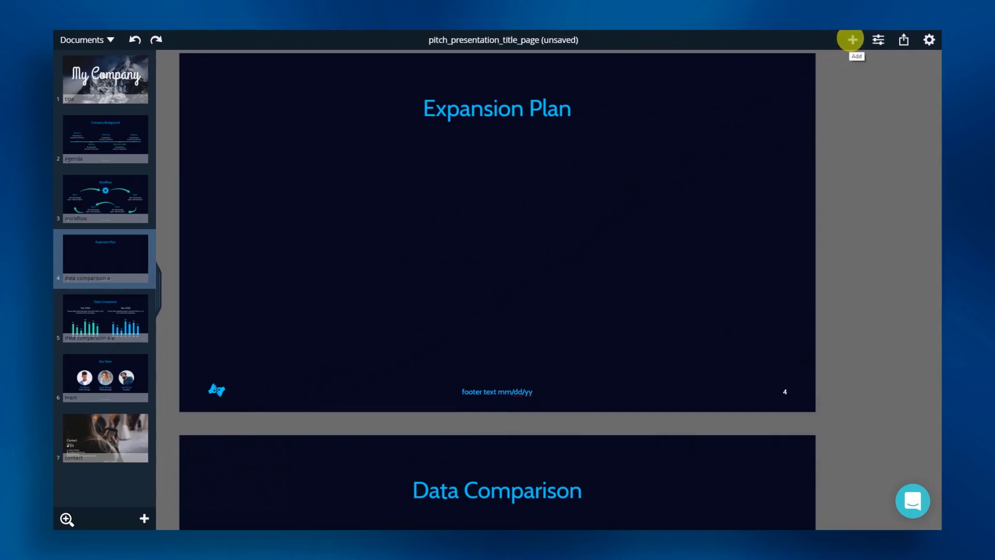
Step: Insert the monitor-shaped photo-grid frame and move it to the slide's left side
click(850, 40)
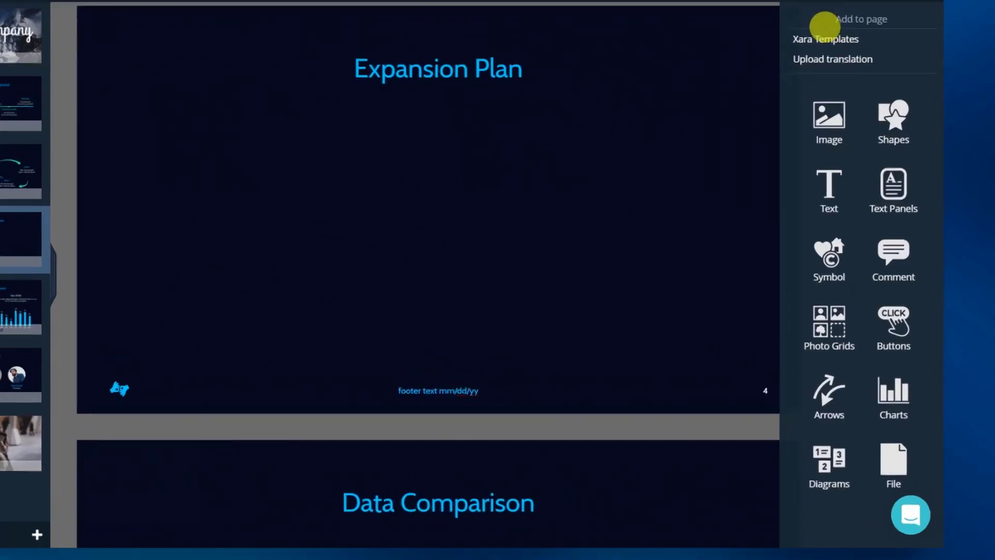
click(843, 325)
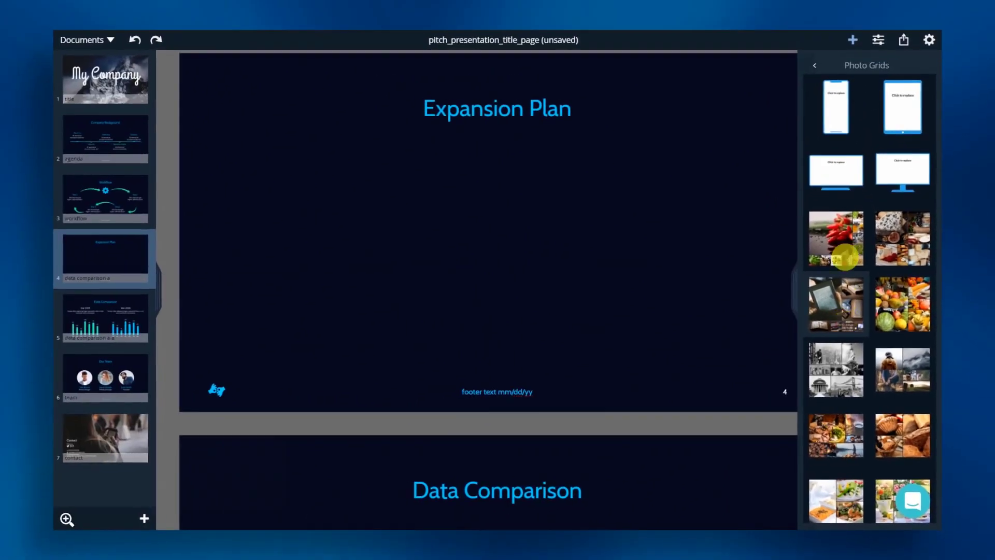
click(810, 107)
drag(463, 200, 325, 210)
drag(459, 252, 463, 251)
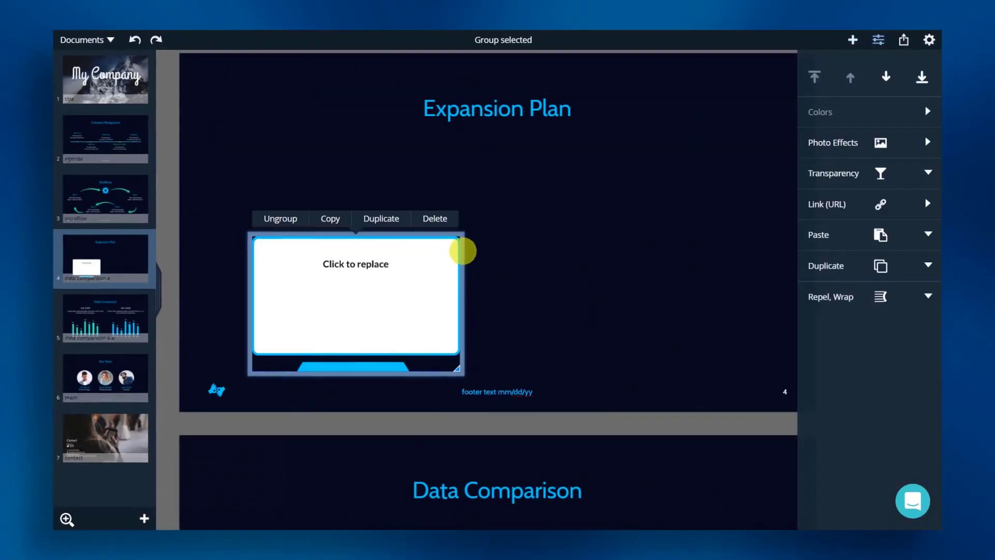
click(395, 379)
Step: Fill the monitor frame with a night highway-interchange photo from a local file
click(368, 262)
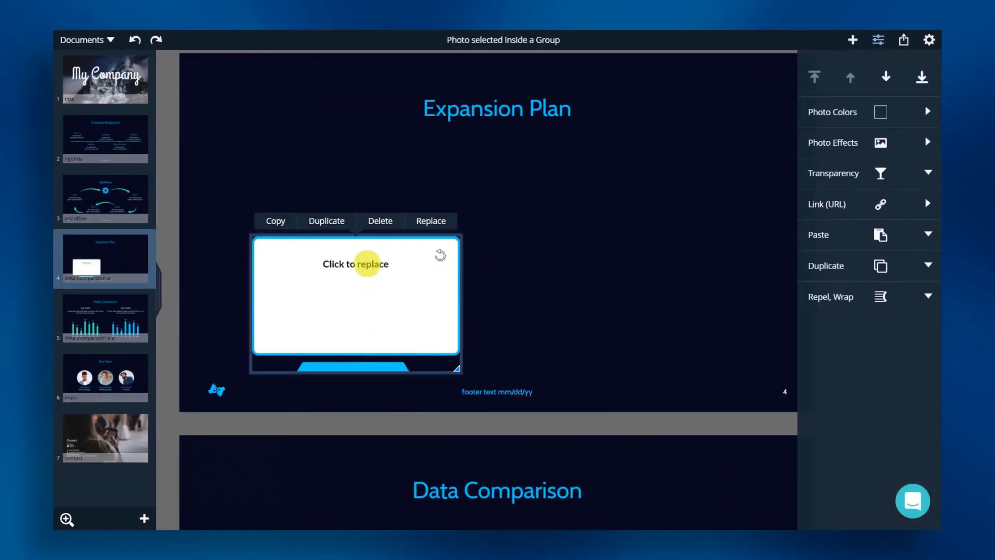
click(428, 222)
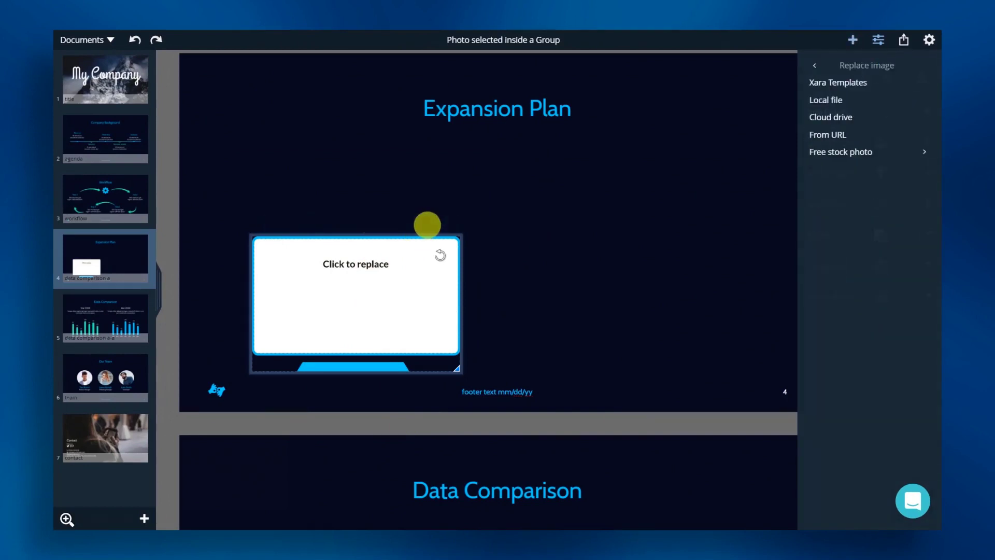
click(821, 100)
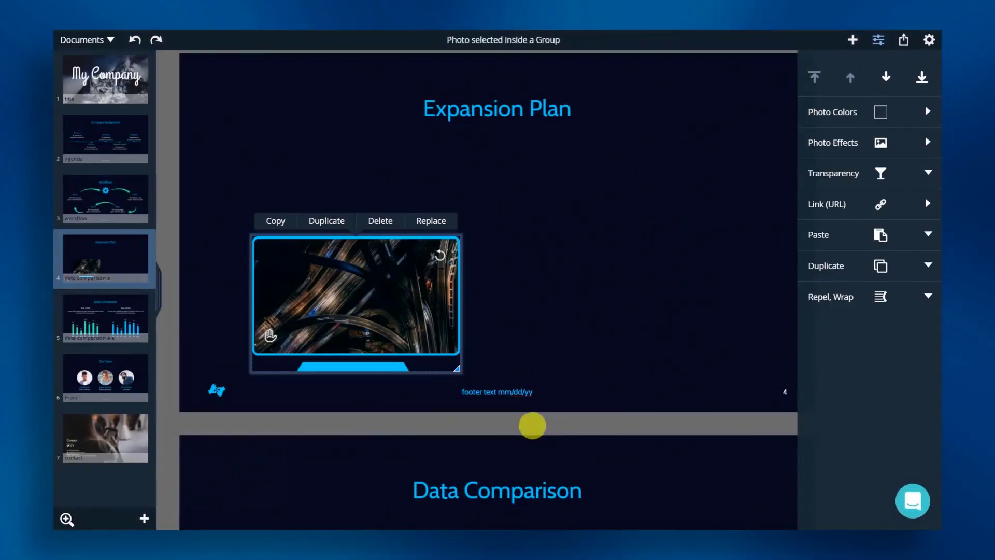
click(532, 425)
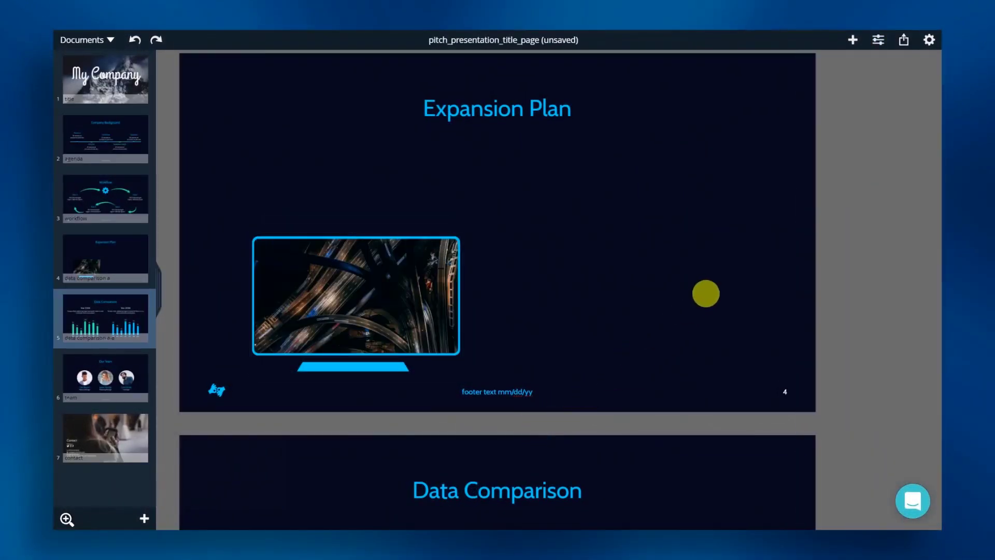
Step: Insert the world map diagram with numbered location pins
click(853, 40)
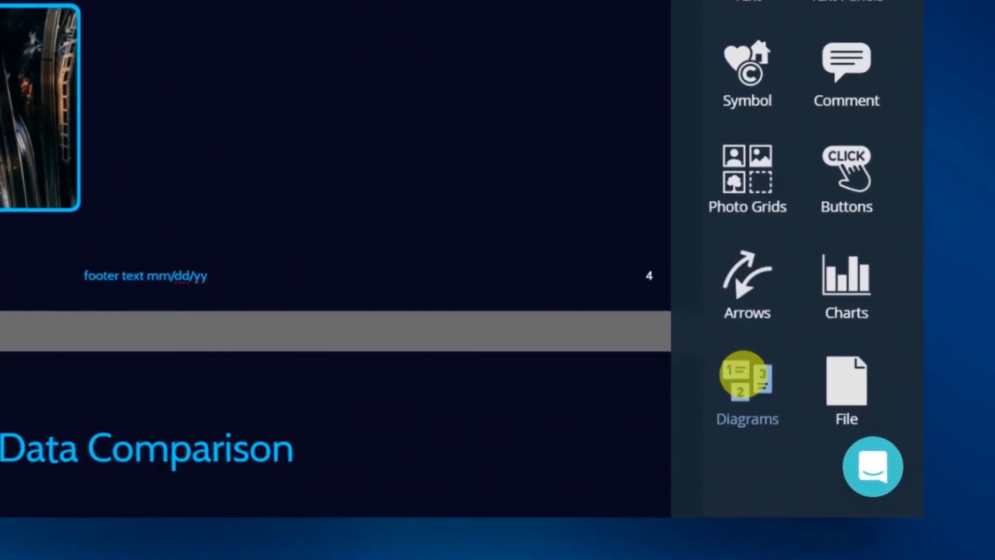
click(839, 450)
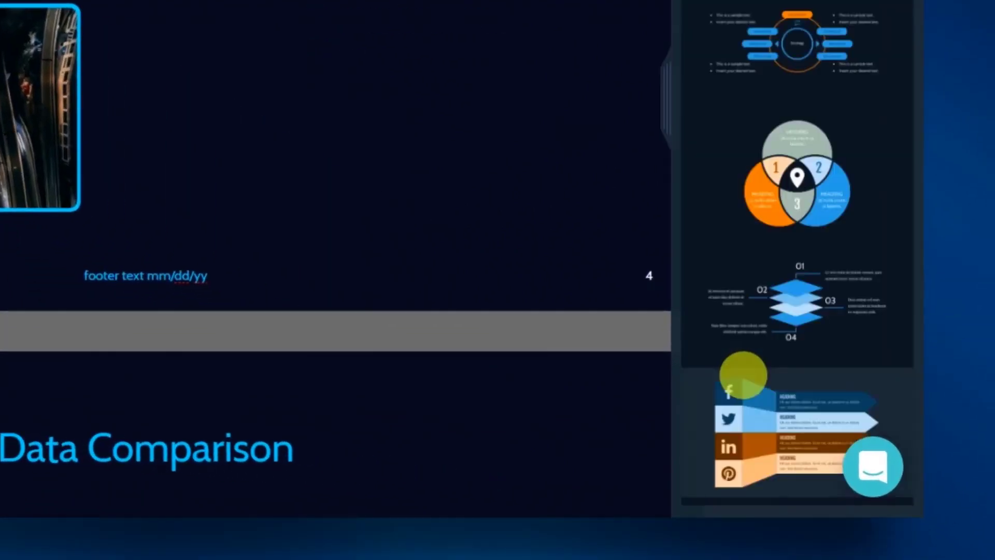
scroll(743, 374, down, 10)
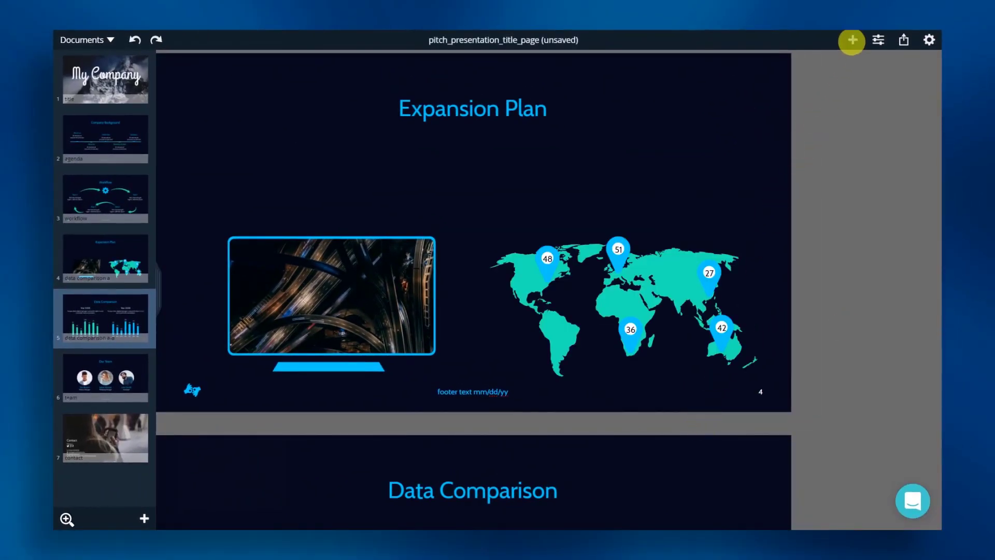
Step: Add a body text box and place it under the Expansion Plan title
click(852, 40)
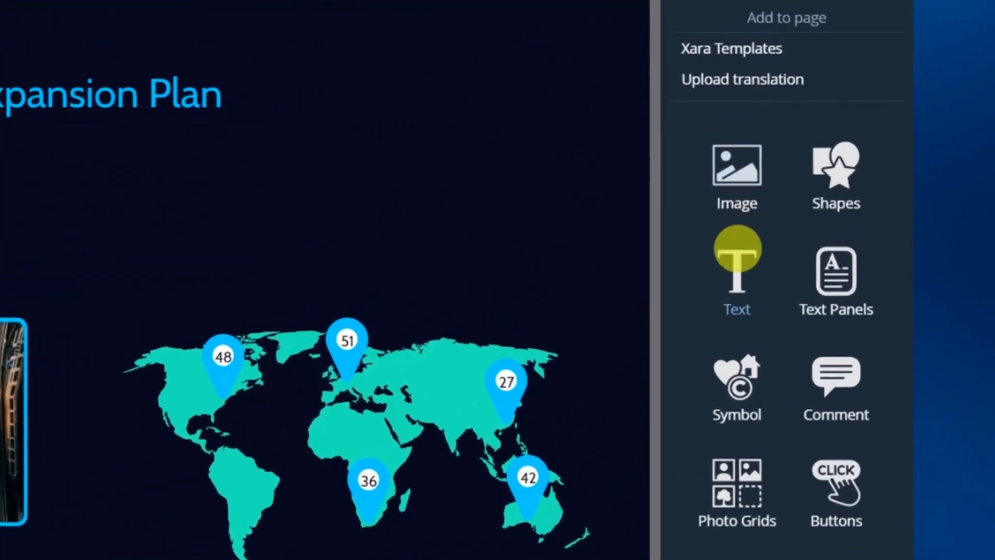
click(737, 247)
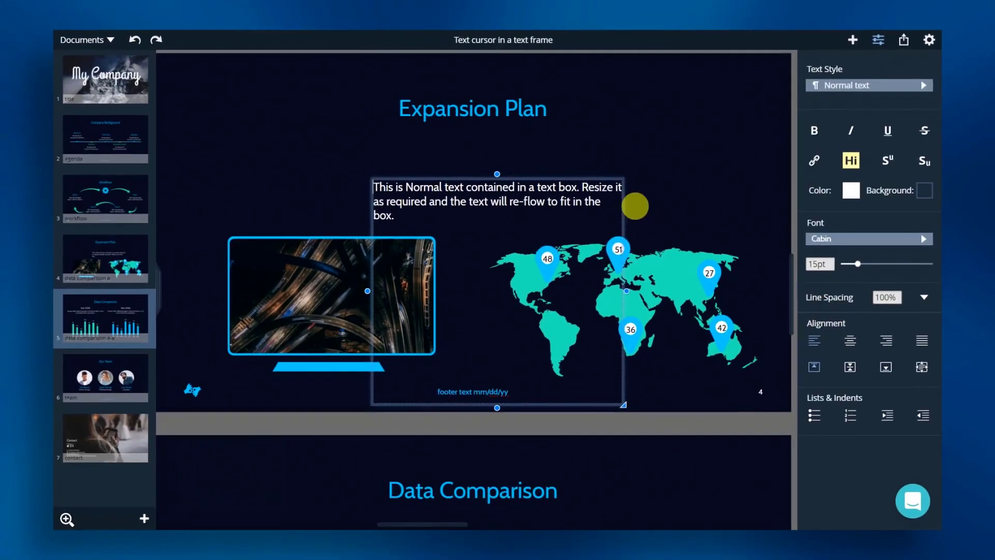
drag(532, 231, 469, 150)
click(575, 422)
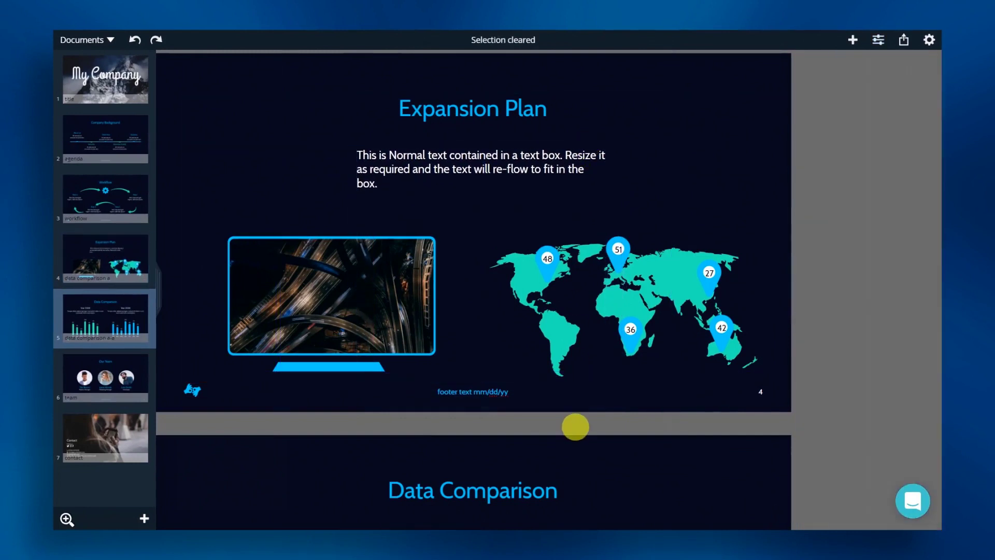
Step: Replace slide 5's blue column chart with a donut chart
scroll(609, 429, down, 5)
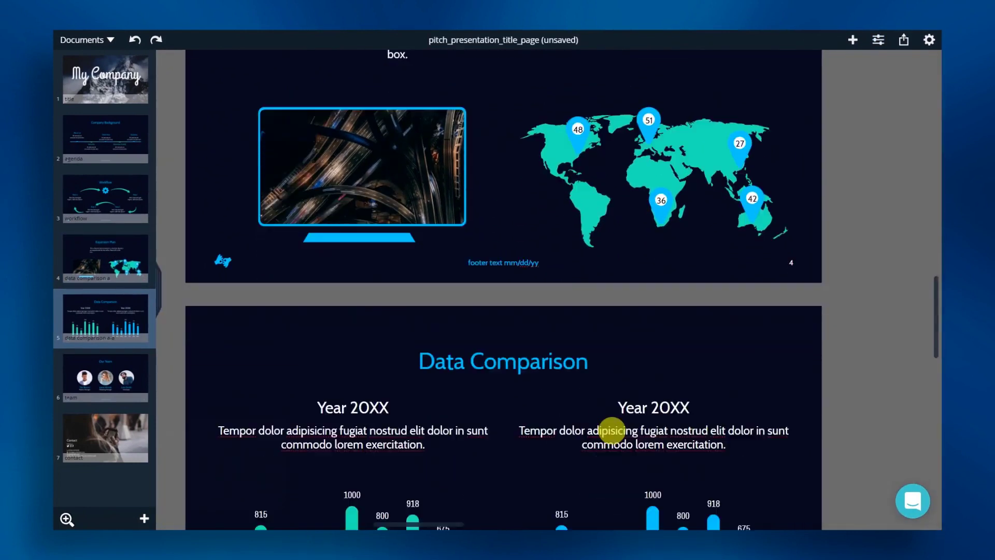
scroll(612, 430, down, 2)
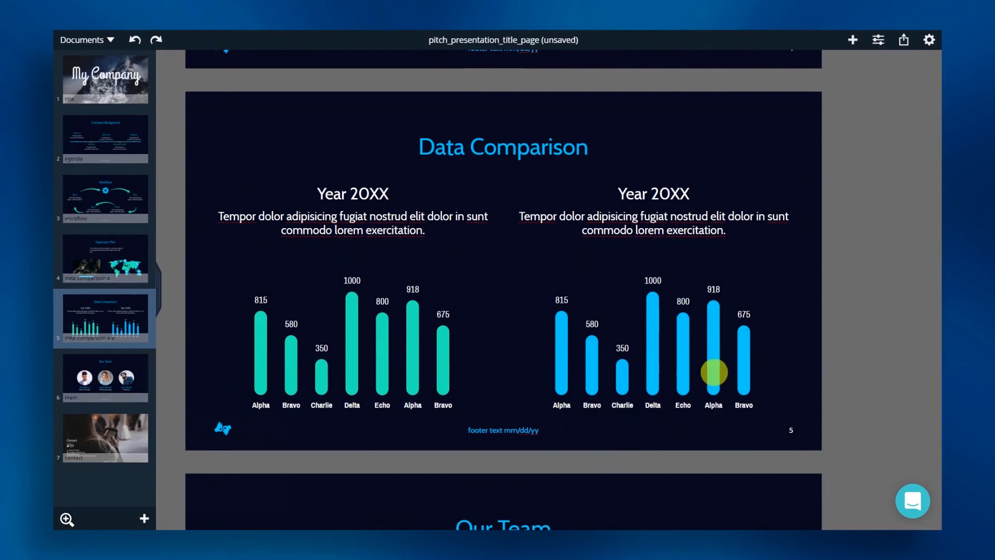
click(713, 371)
click(715, 257)
click(852, 40)
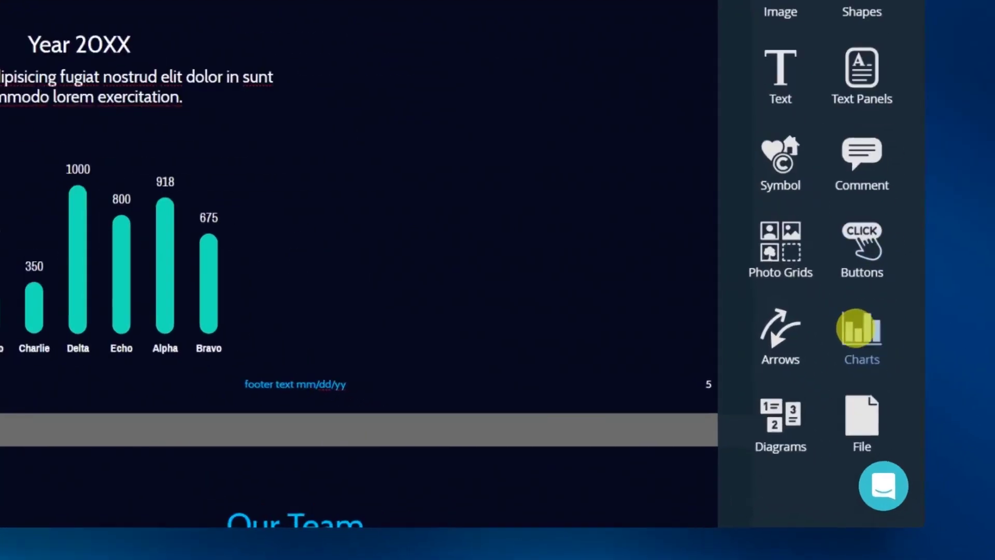
click(856, 328)
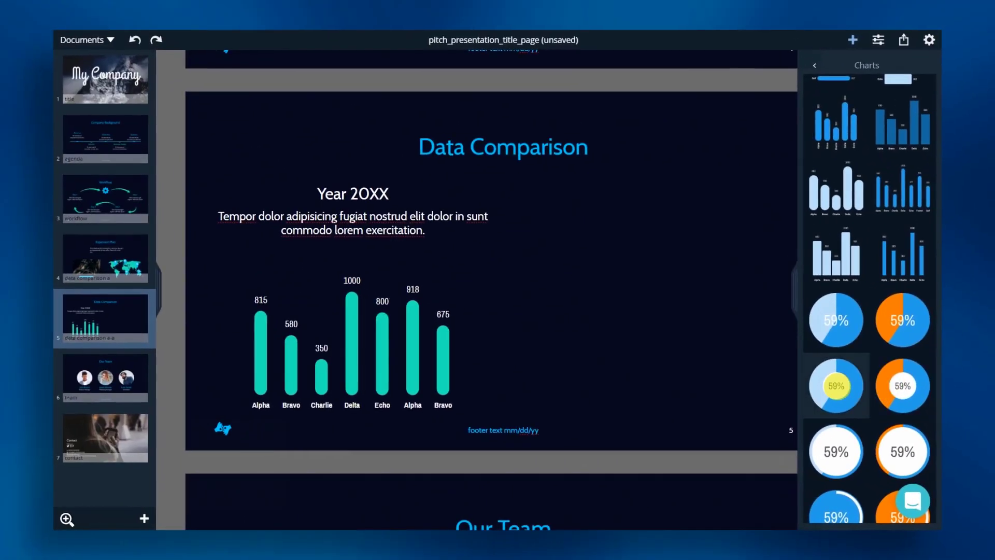
click(835, 386)
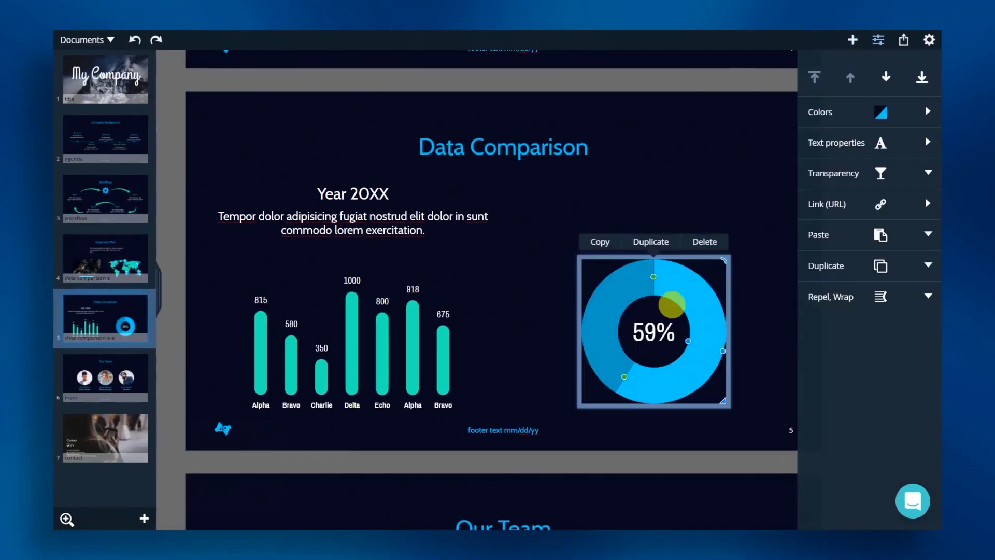
Step: Adjust the height of one bar in the green column chart
click(411, 359)
click(409, 302)
drag(409, 302, 382, 345)
Step: Set the donut chart's percentage label to 30%
click(649, 333)
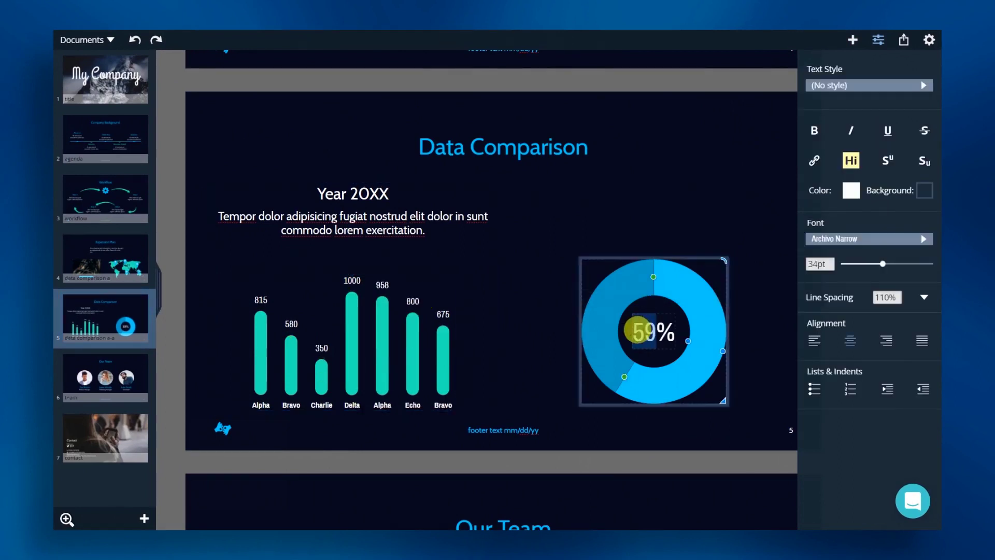
double_click(650, 333)
text(30)
click(584, 462)
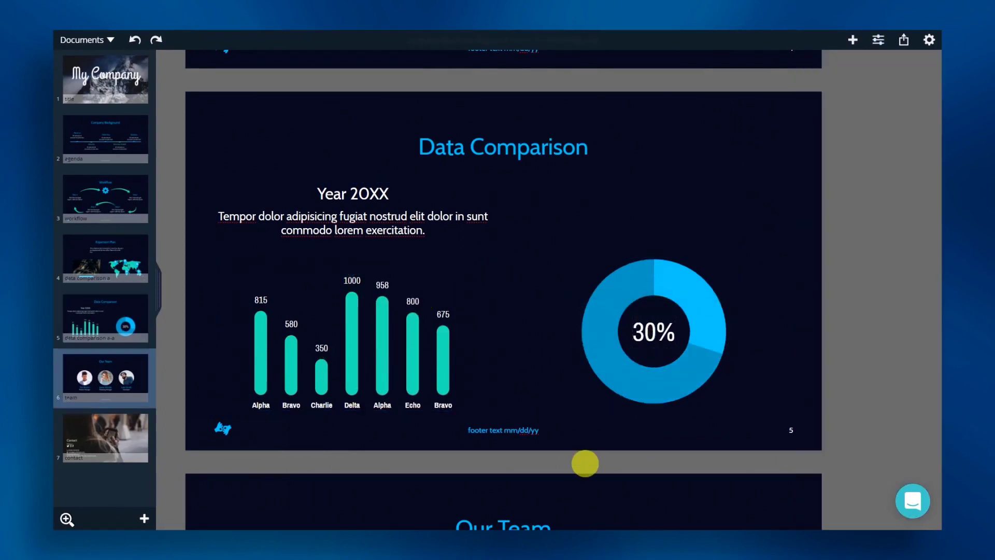
scroll(584, 462, down, 6)
Step: Replace the Our Team portraits with new local photo files, keeping names and titles
scroll(585, 463, down, 1)
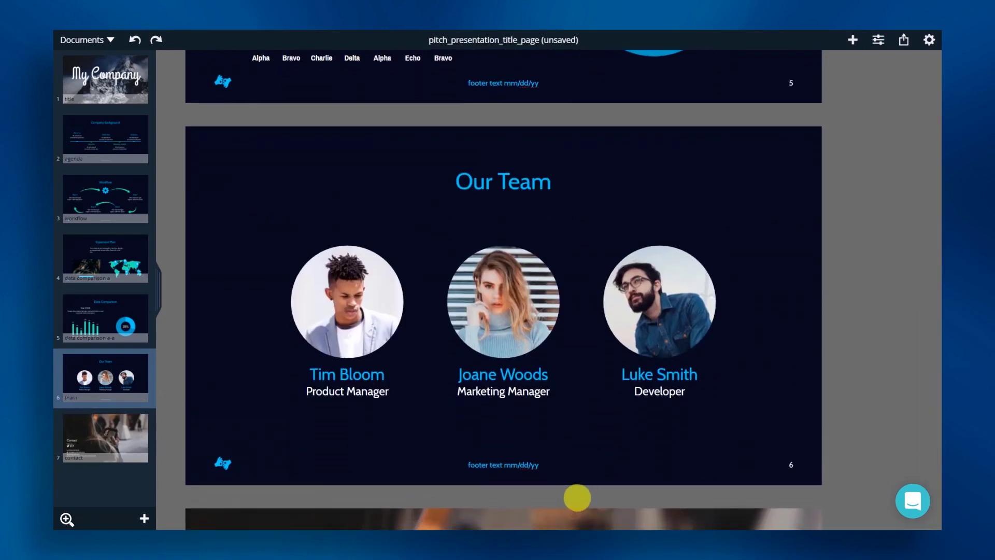
click(344, 295)
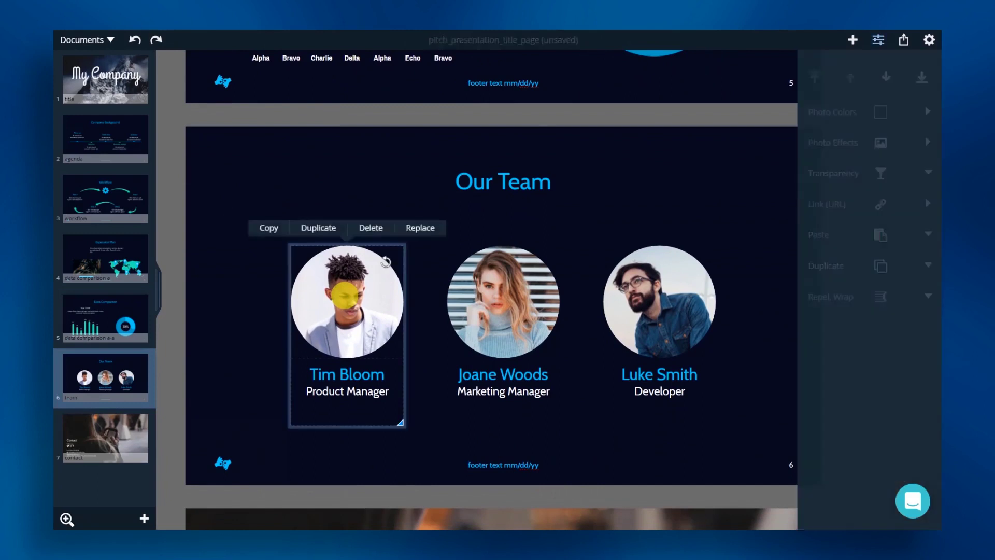
click(427, 228)
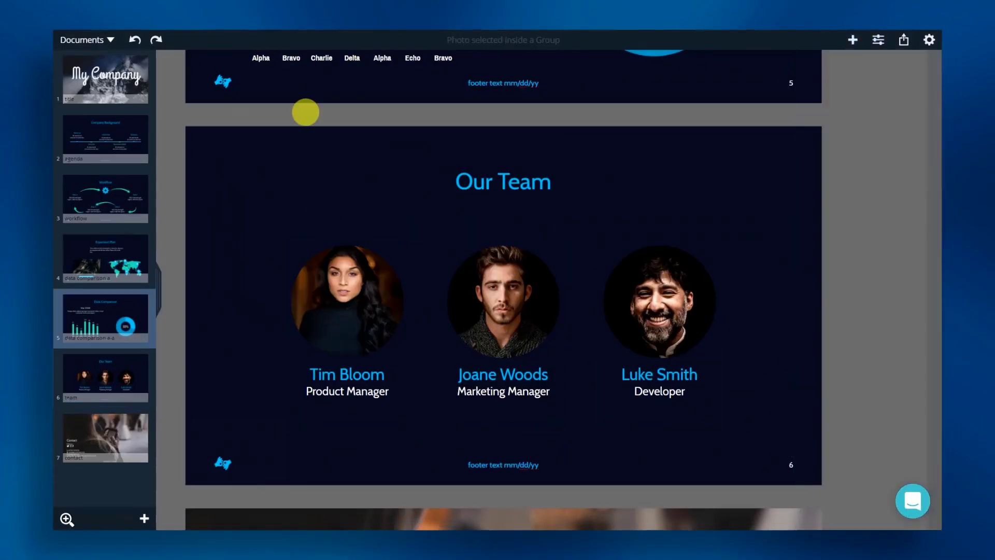
click(306, 112)
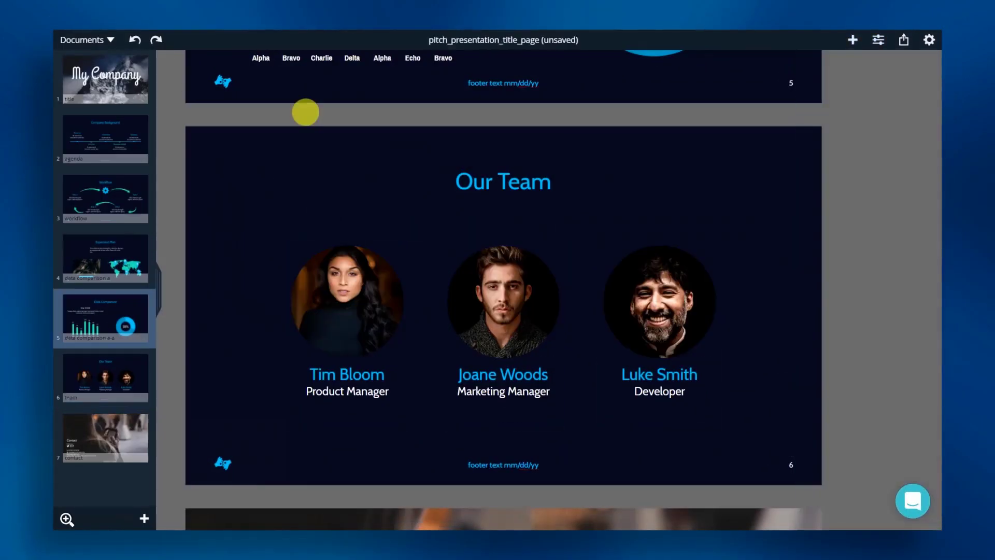
Step: Replace the Contact slide background with the starry blue network stock photo from a 'contact' search
scroll(306, 112, down, 6)
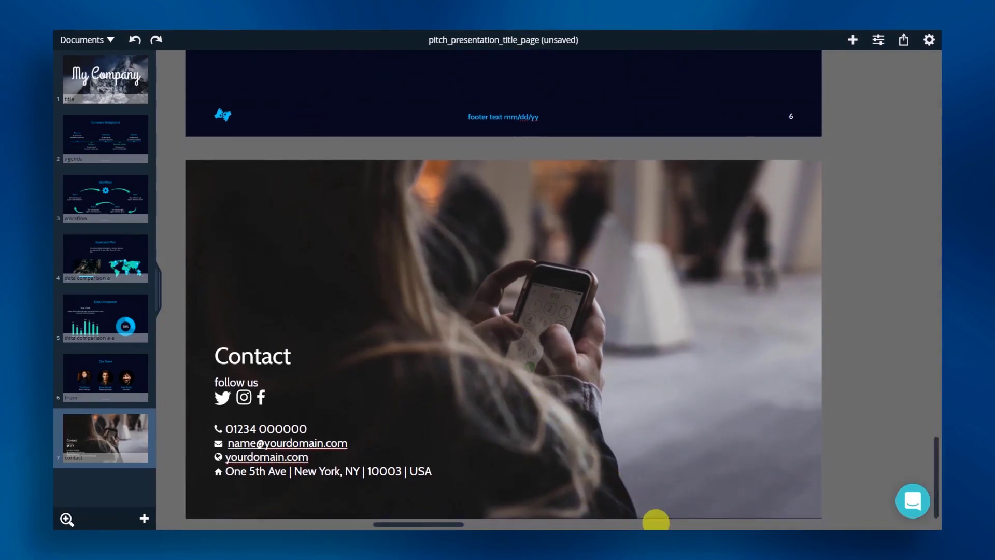
click(655, 518)
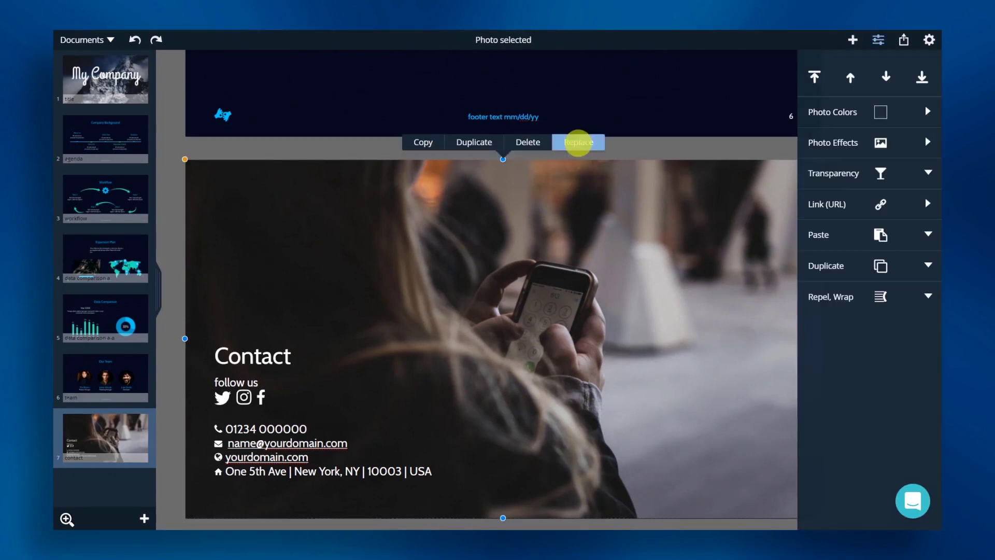
click(581, 143)
click(866, 149)
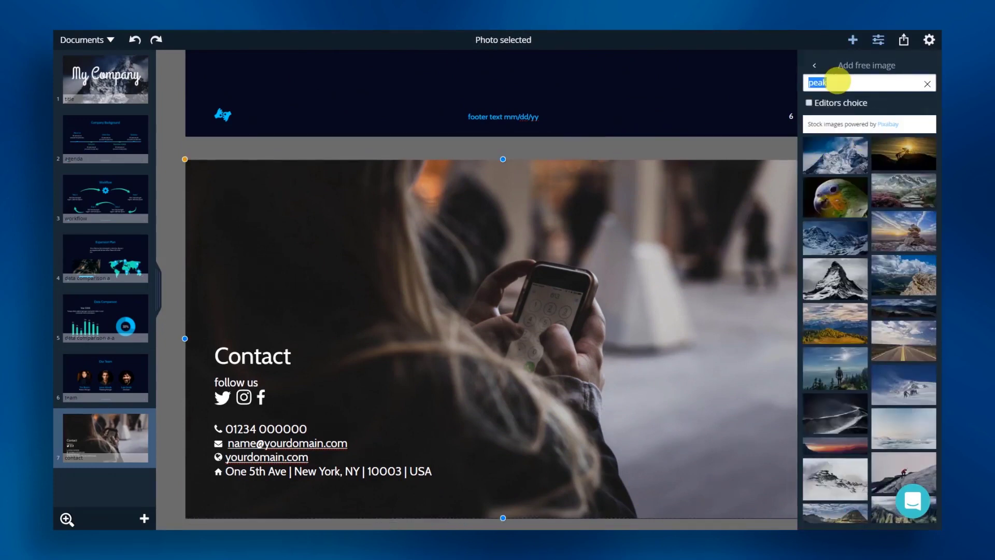
text(contact)
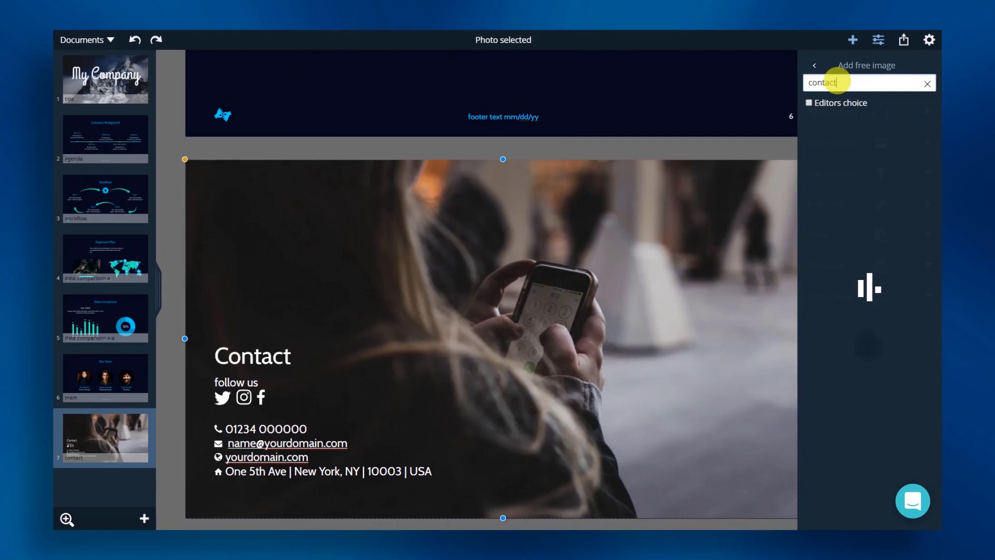
scroll(840, 286, down, 1)
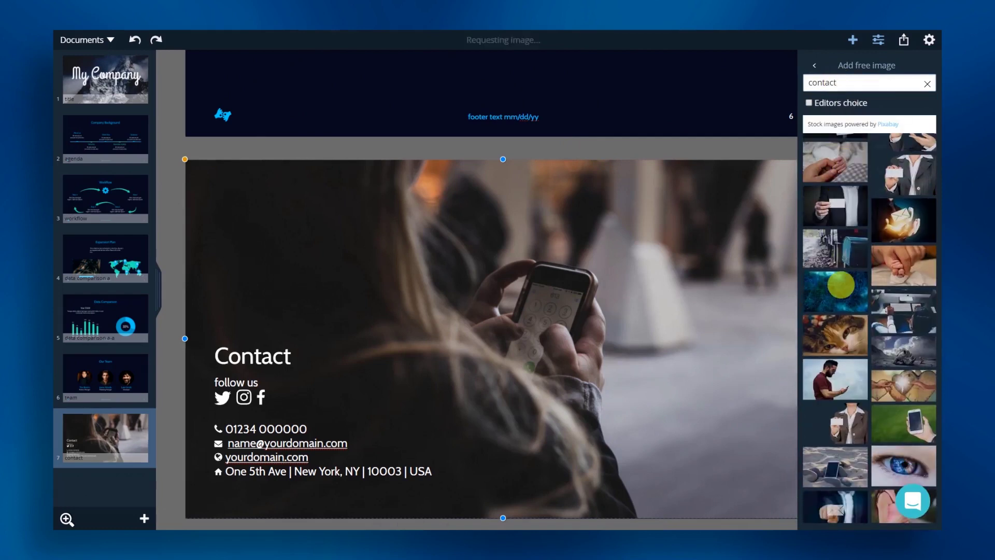
click(840, 286)
click(705, 151)
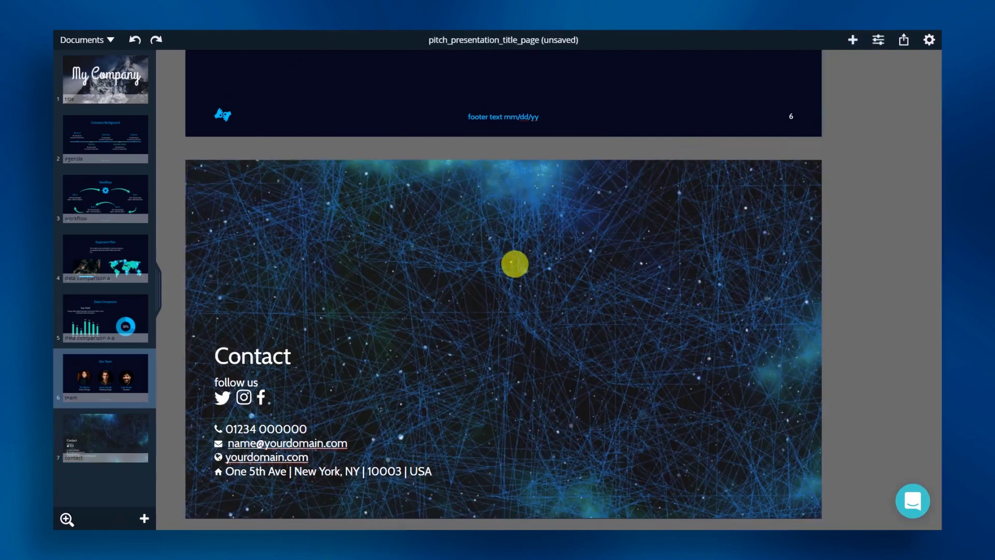
click(290, 457)
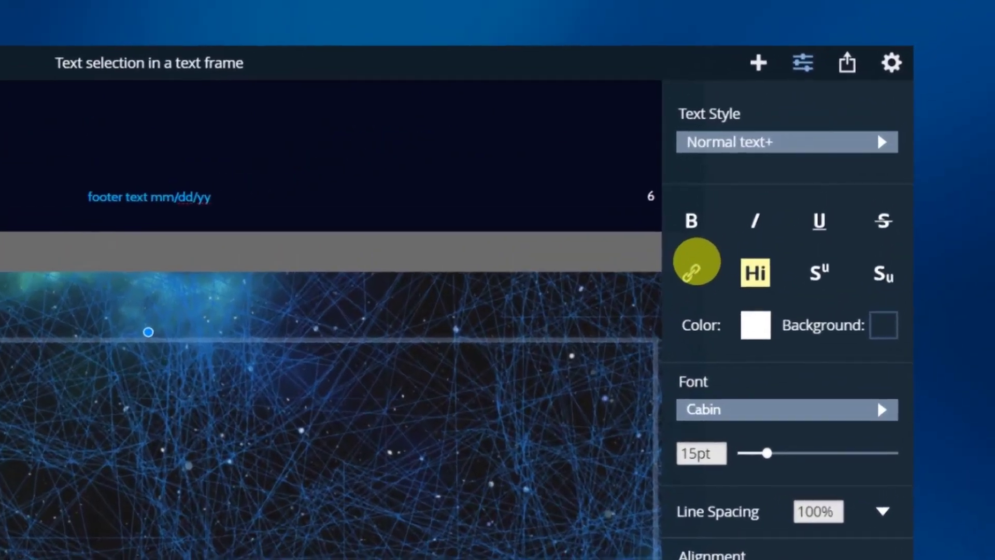
click(814, 160)
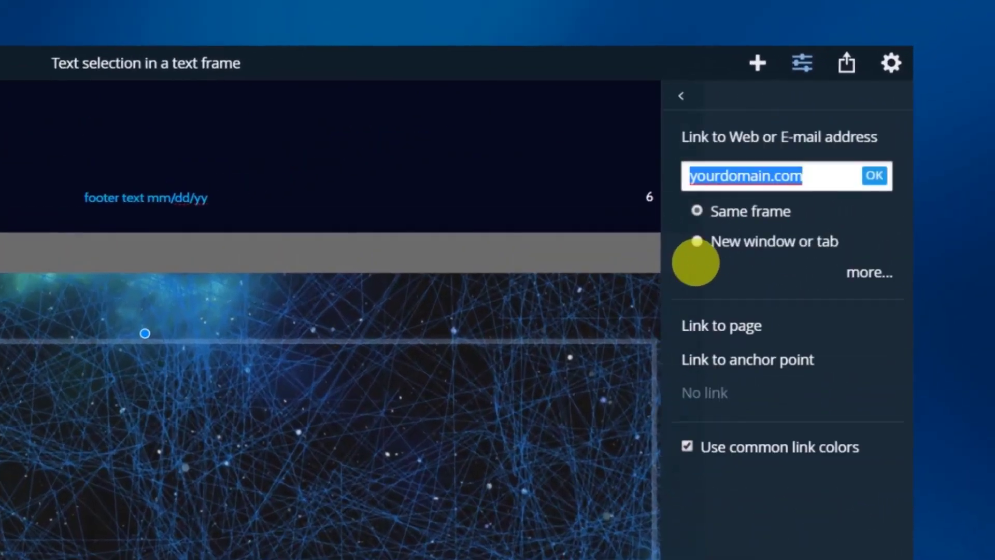
click(874, 175)
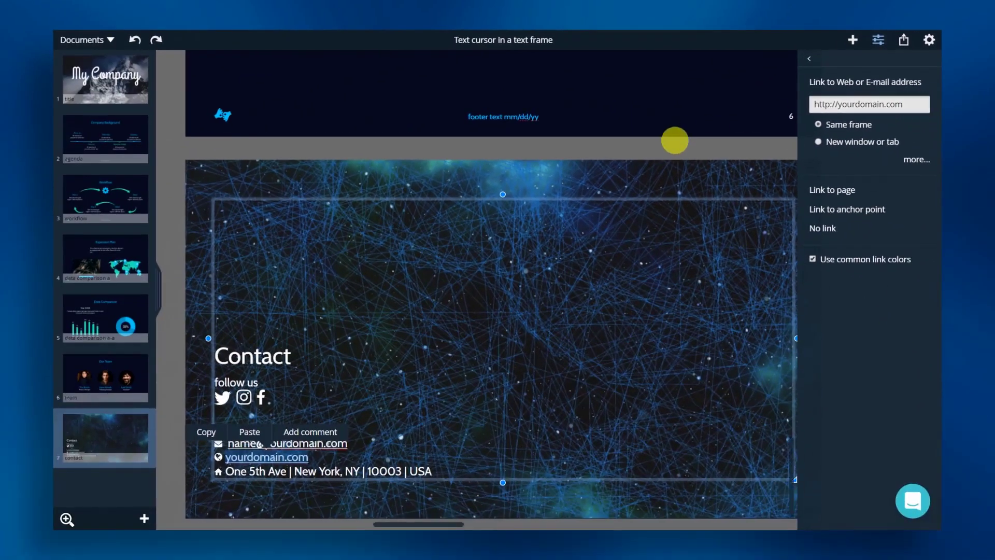
click(674, 140)
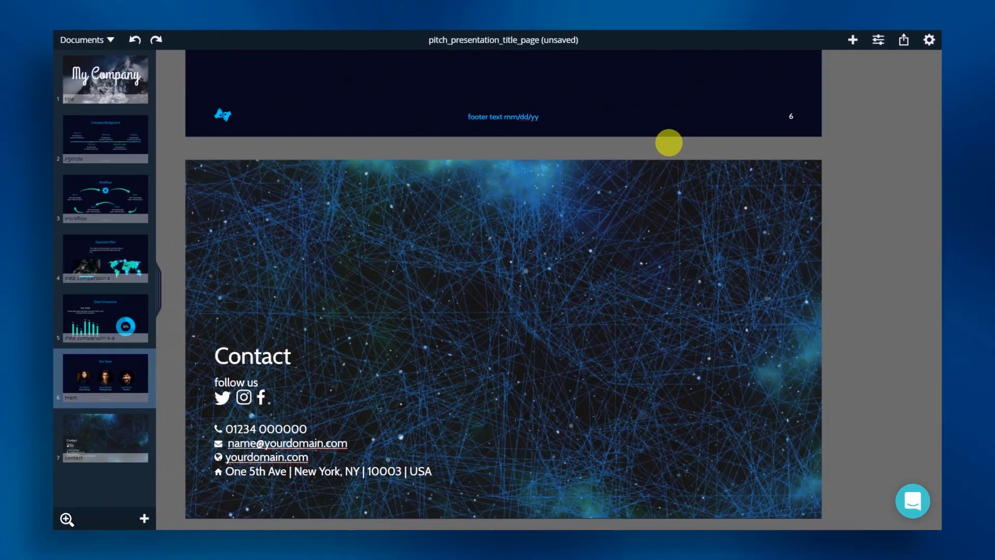
Step: Replace the repeating footer logo with the blue-and-orange dot-cluster image from a local file
scroll(669, 142, up, 2)
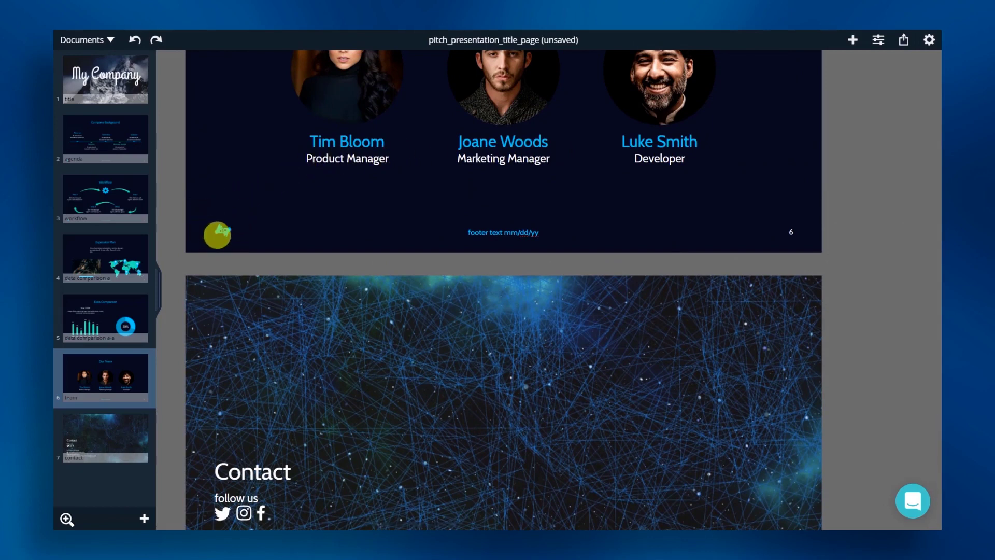
click(218, 230)
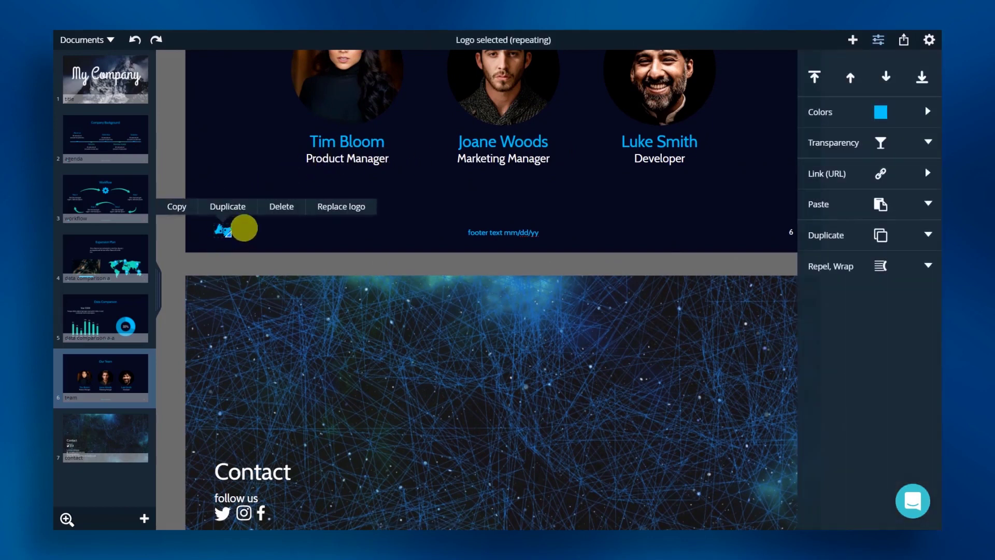
click(335, 206)
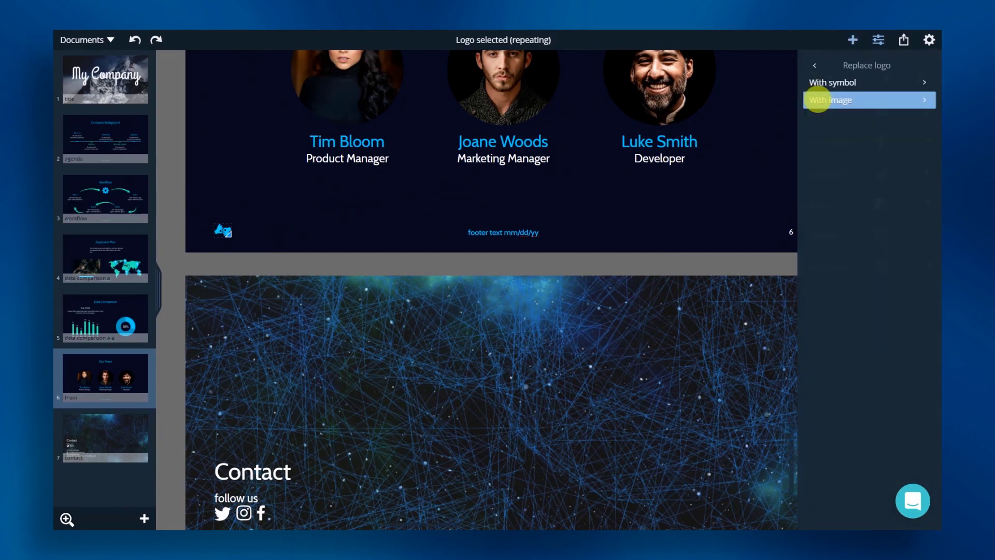
click(817, 98)
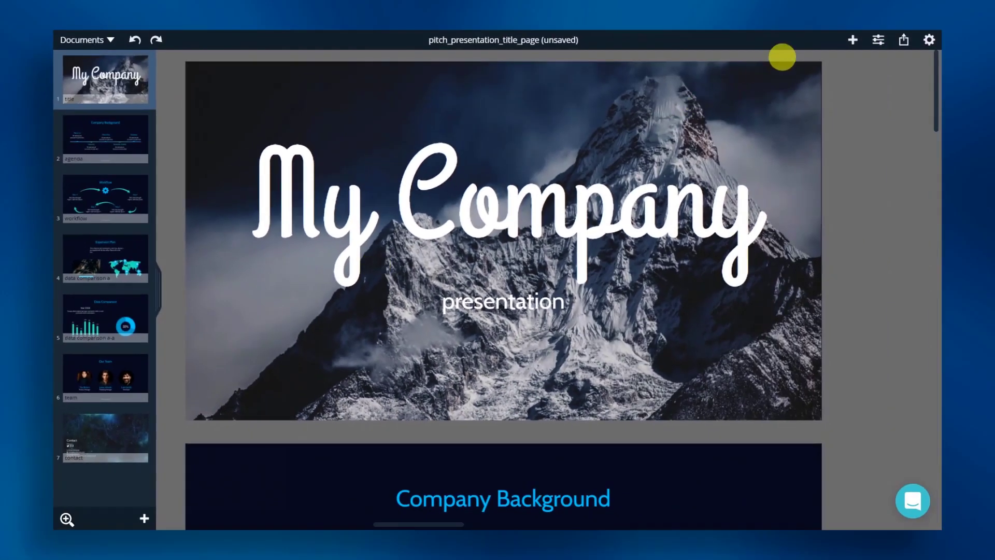
Step: Add the Company mountain logo from a local file, shrunk into the title slide's lower left
click(852, 40)
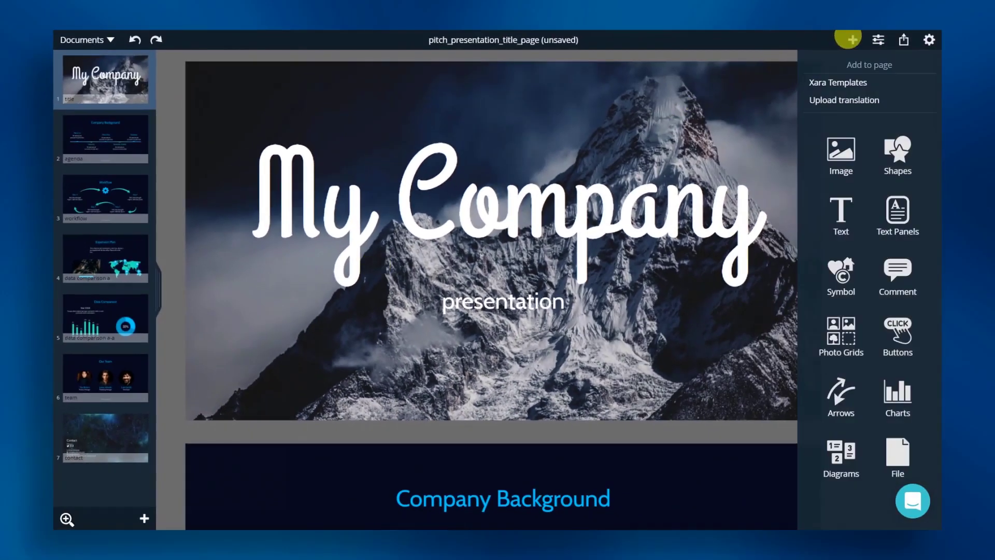
click(838, 148)
click(834, 82)
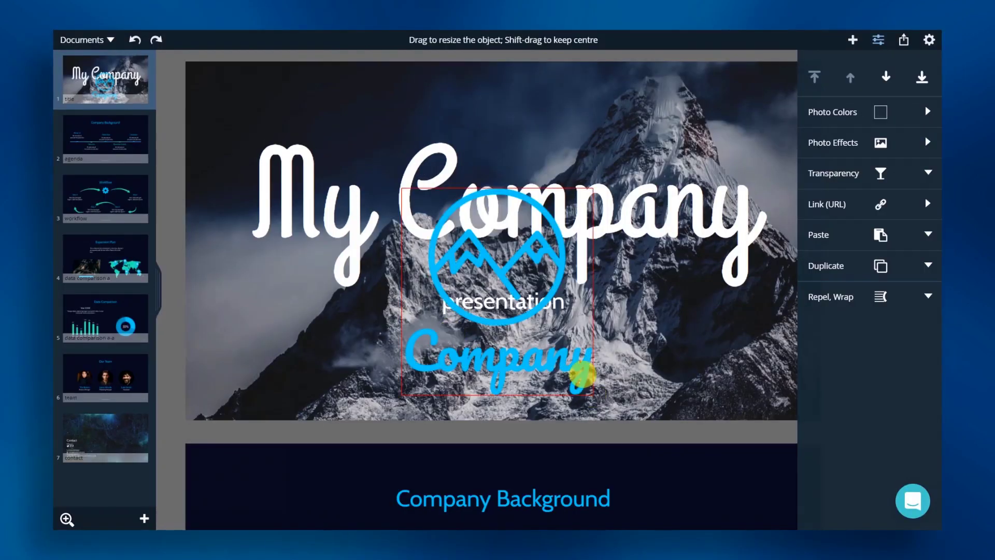
drag(582, 371, 254, 373)
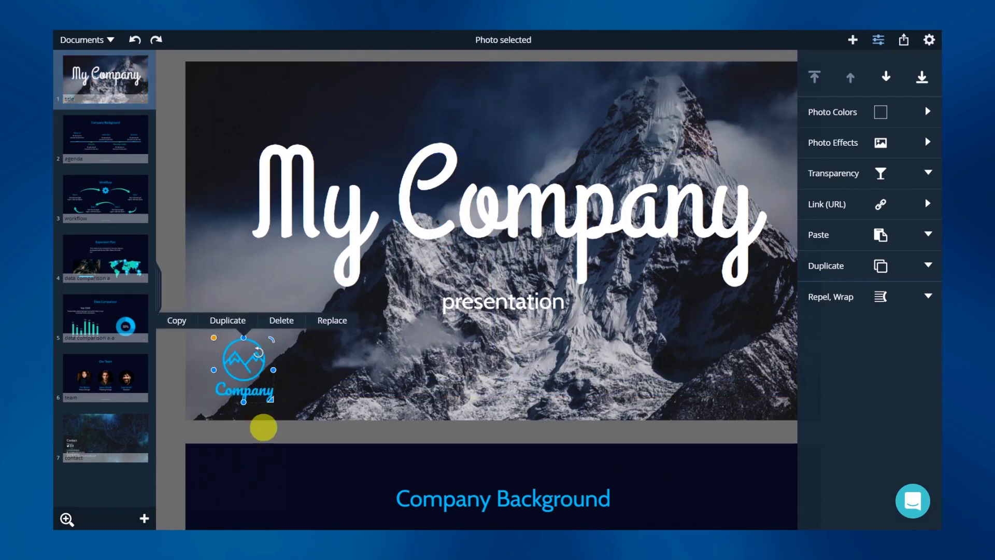
click(263, 427)
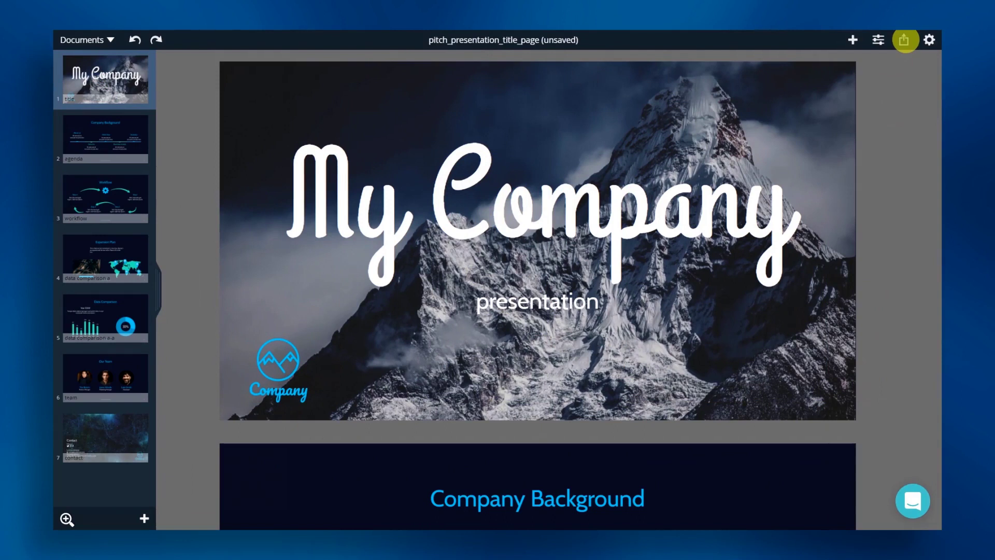
Step: Invite a collaborator by e-mail to edit the presentation with the message 'Presentation'
click(904, 40)
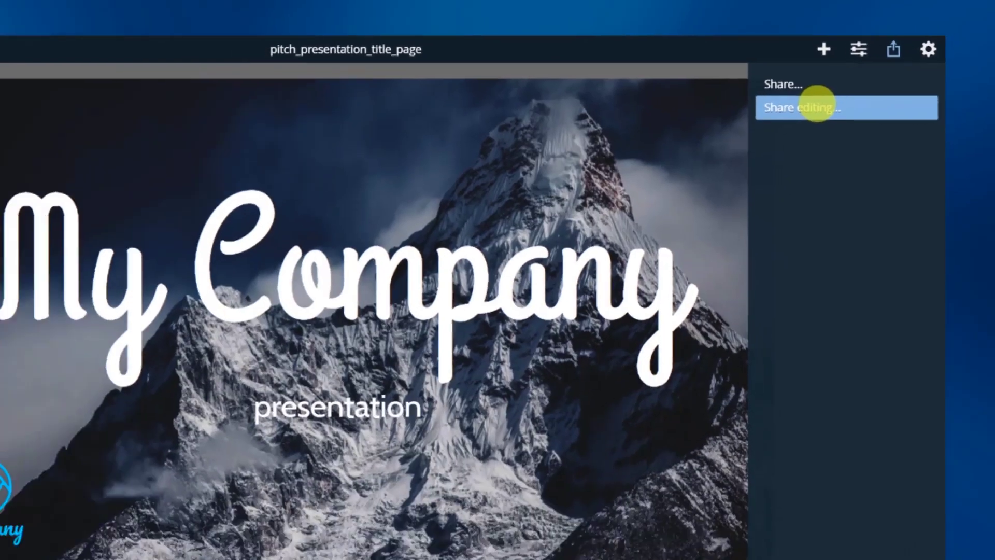
click(798, 123)
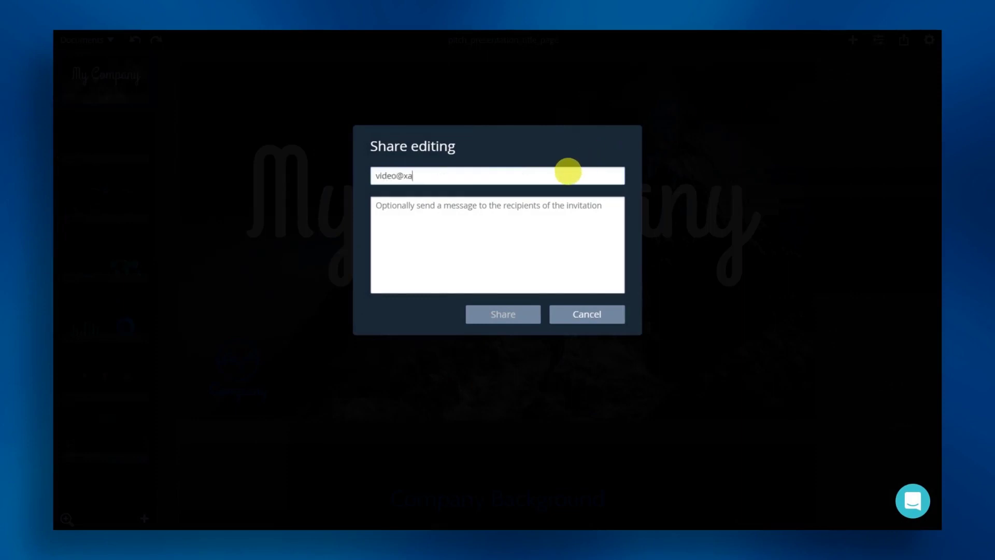
click(530, 213)
text(Presentation)
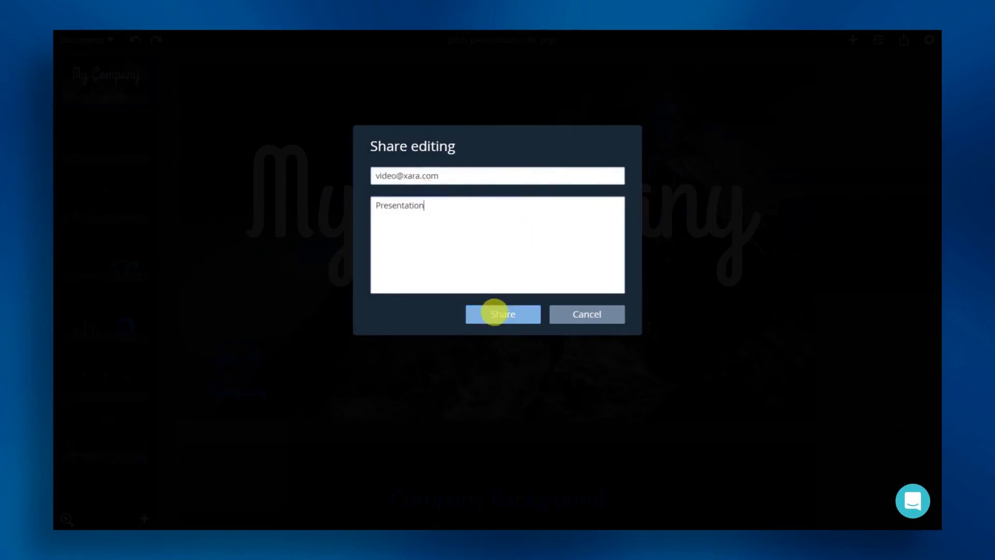
click(497, 314)
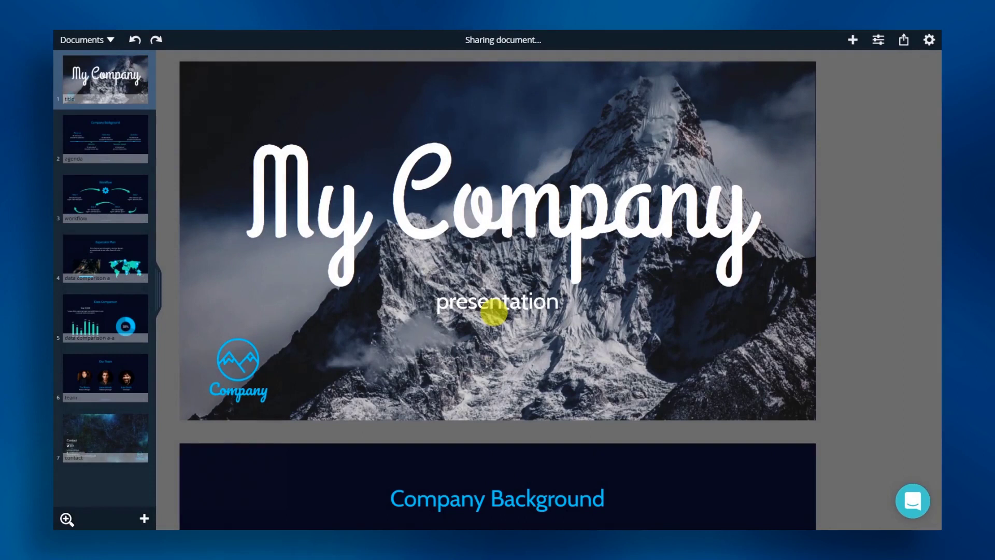